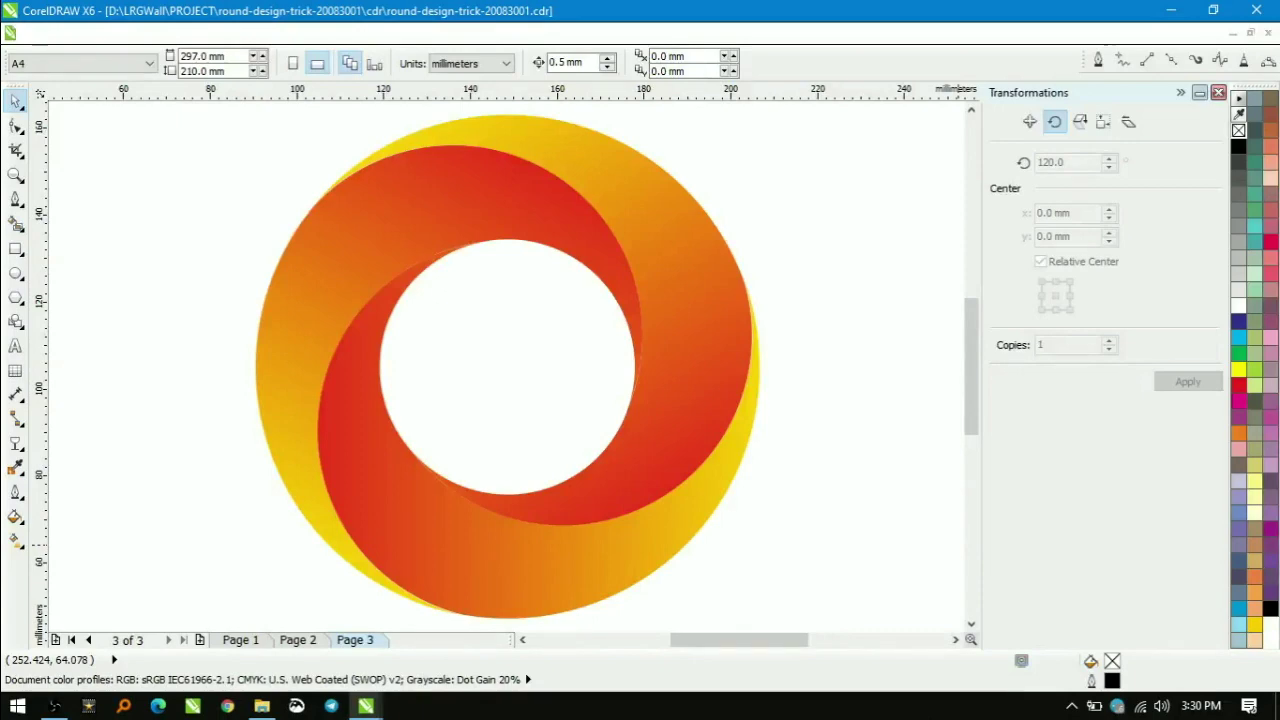
# - Draw a circle about 54 mm in diameter in the blank lower-left area of Page 1
pyautogui.press('pageup')
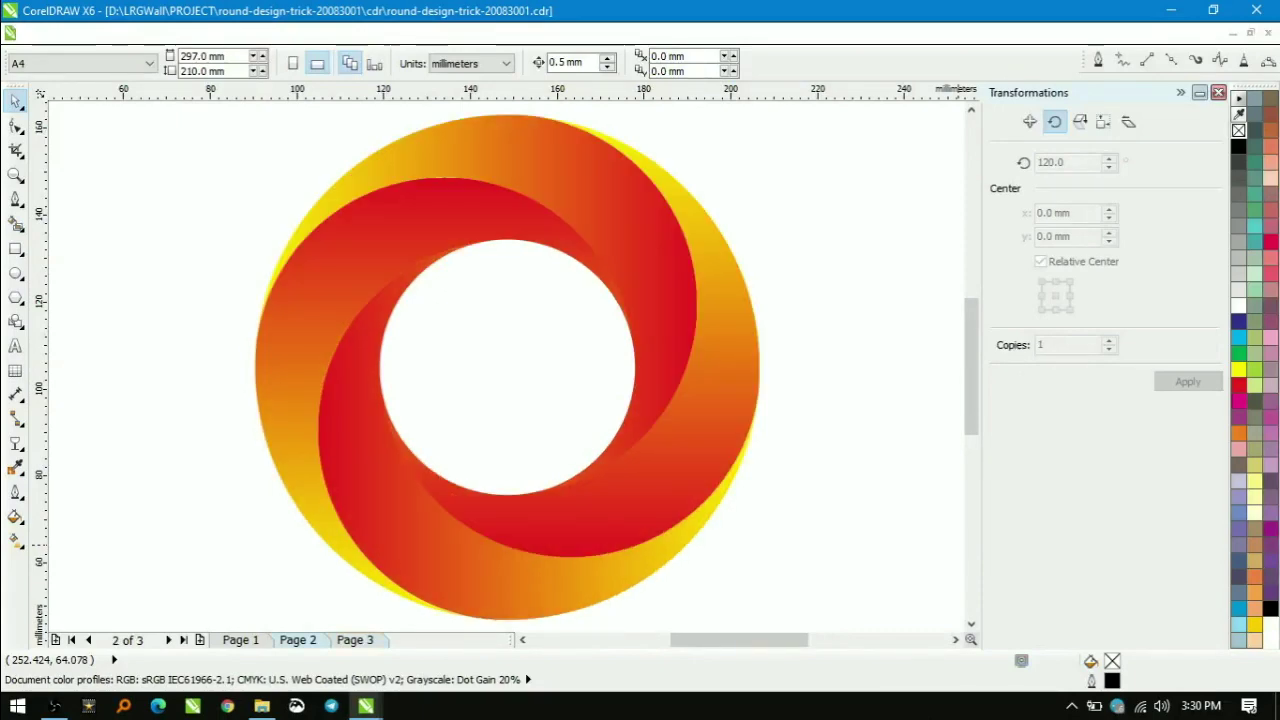
pyautogui.press('pageup')
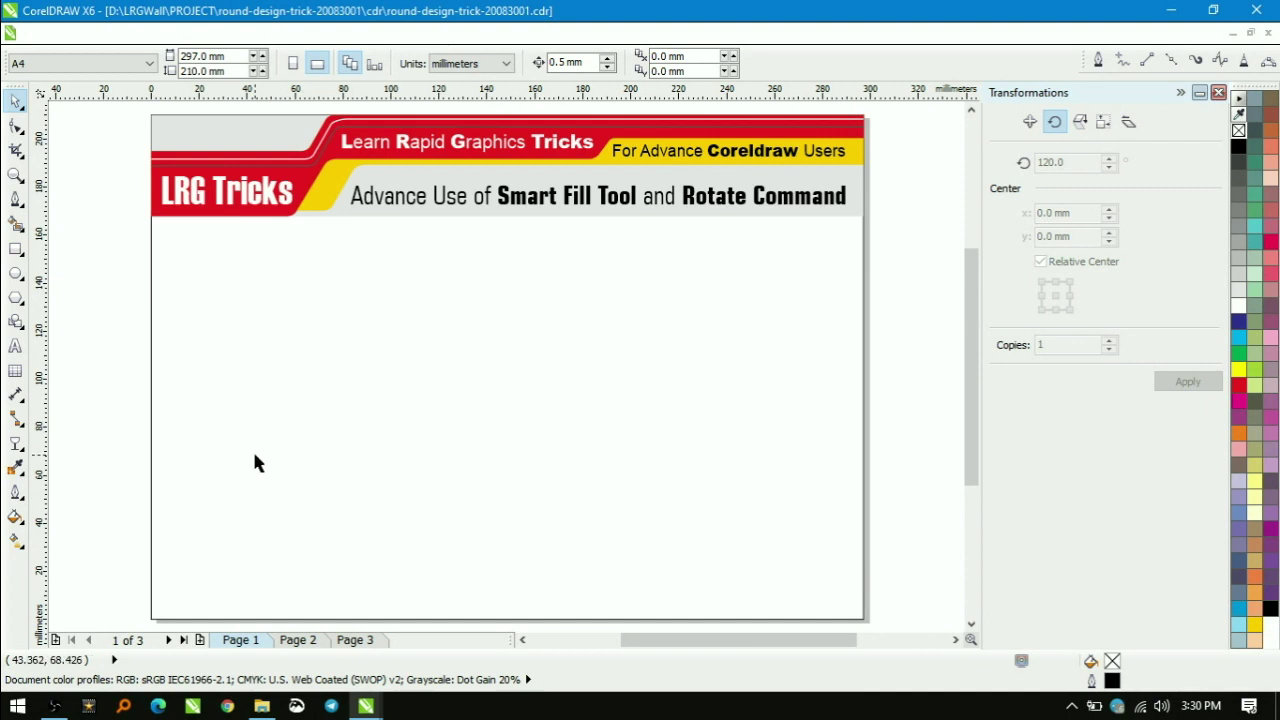
pyautogui.click(15, 272)
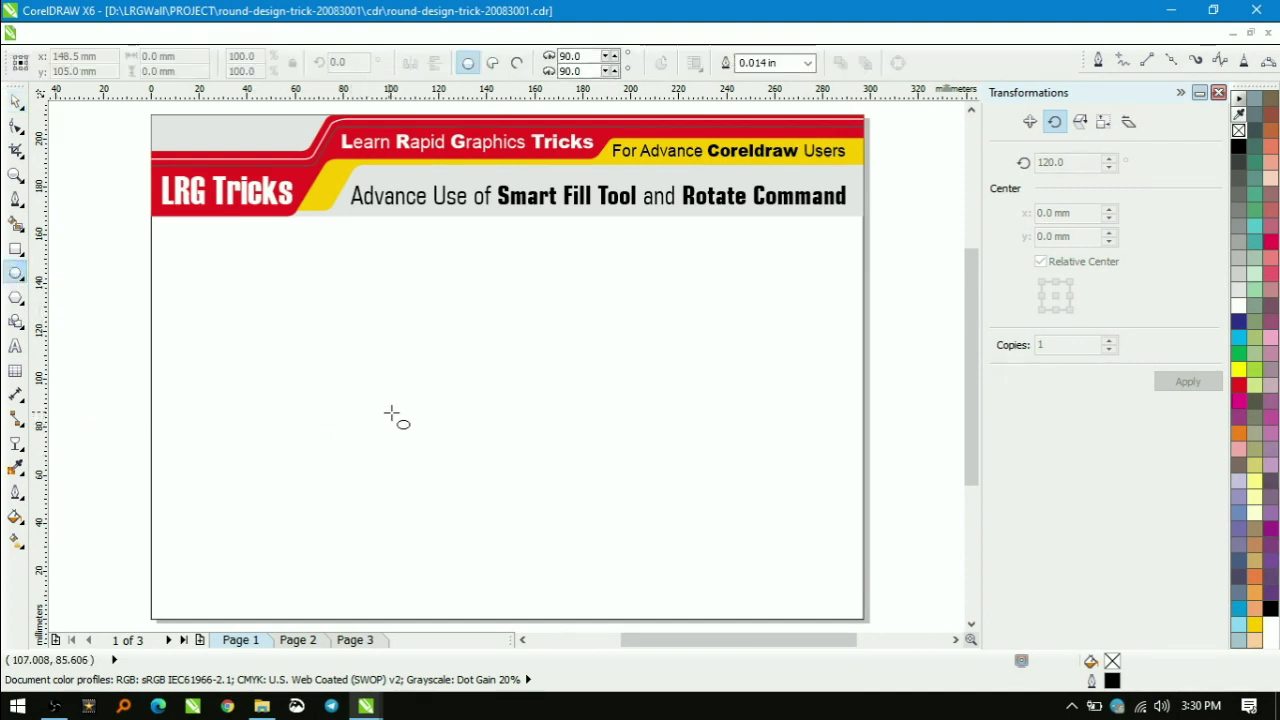
pyautogui.moveTo(335, 399); pyautogui.dragTo(284, 464)
pyautogui.press('space')
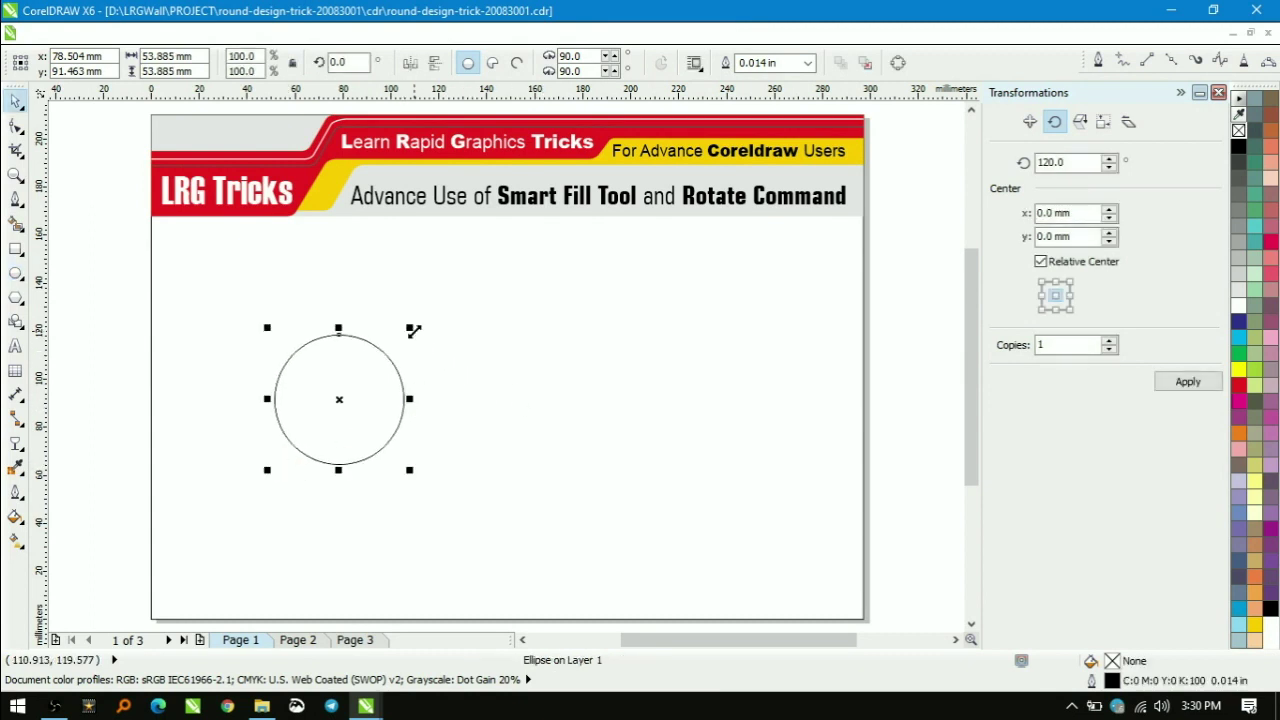
# - Add a concentric circle at twice the diameter, then shift both circles down and scale them to about 115 mm overall
pyautogui.moveTo(409, 328); pyautogui.dragTo(134, 600)
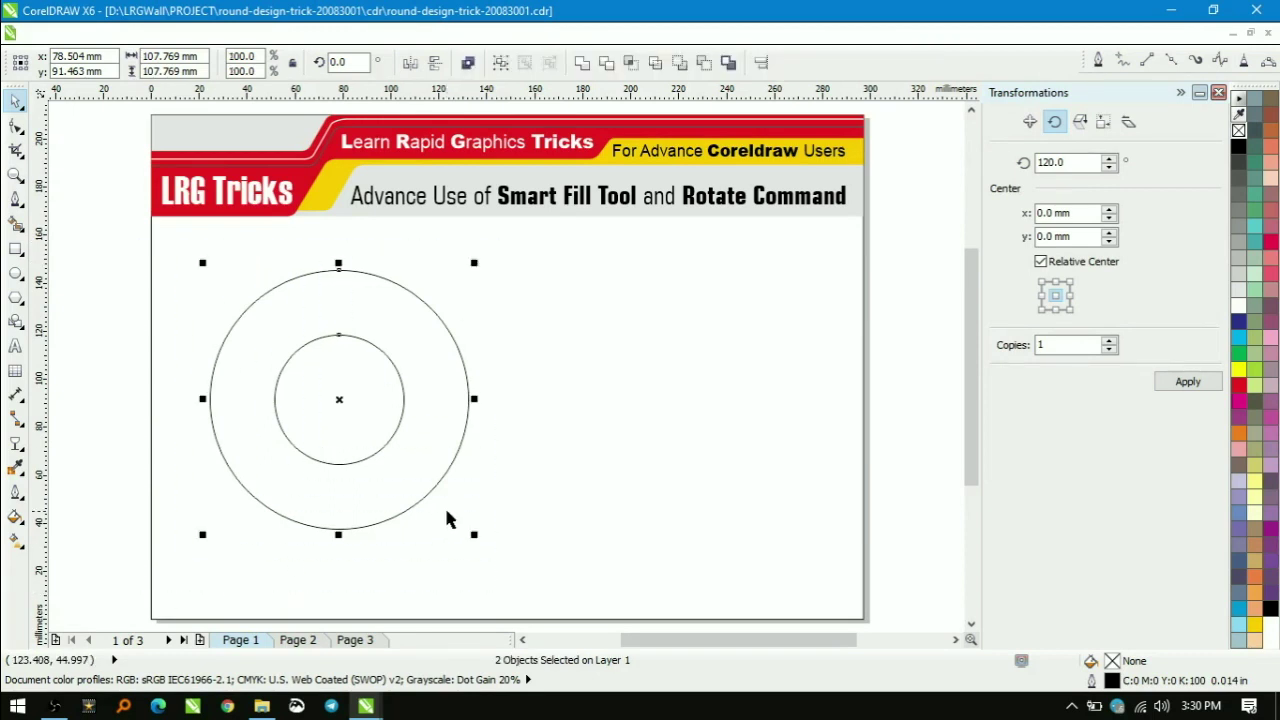
pyautogui.moveTo(339, 401); pyautogui.dragTo(339, 419)
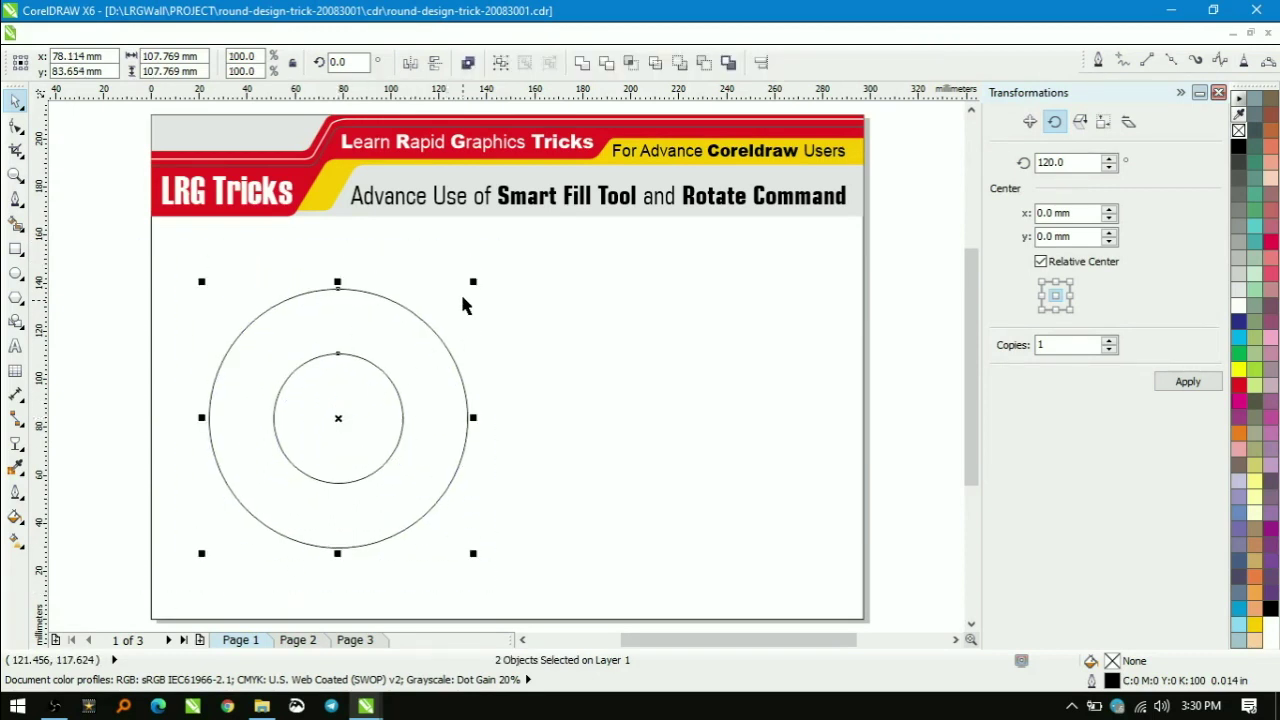
pyautogui.moveTo(477, 280); pyautogui.dragTo(482, 272)
# - Place a copy of the inner circle centred on the outer circle's left edge and enlarge the copy to about 86 mm
pyautogui.press('z')
pyautogui.moveTo(165, 268); pyautogui.dragTo(525, 555)
pyautogui.click(403, 289)
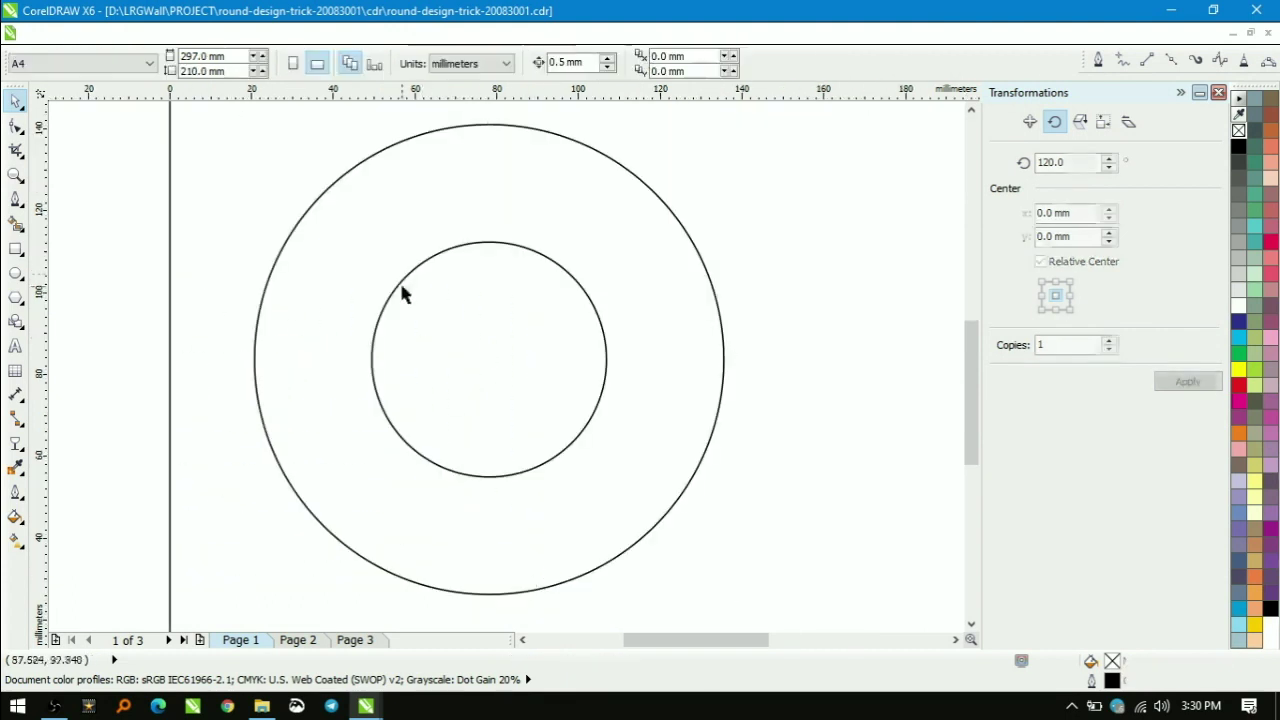
pyautogui.click(421, 264)
pyautogui.moveTo(491, 360); pyautogui.dragTo(255, 361)
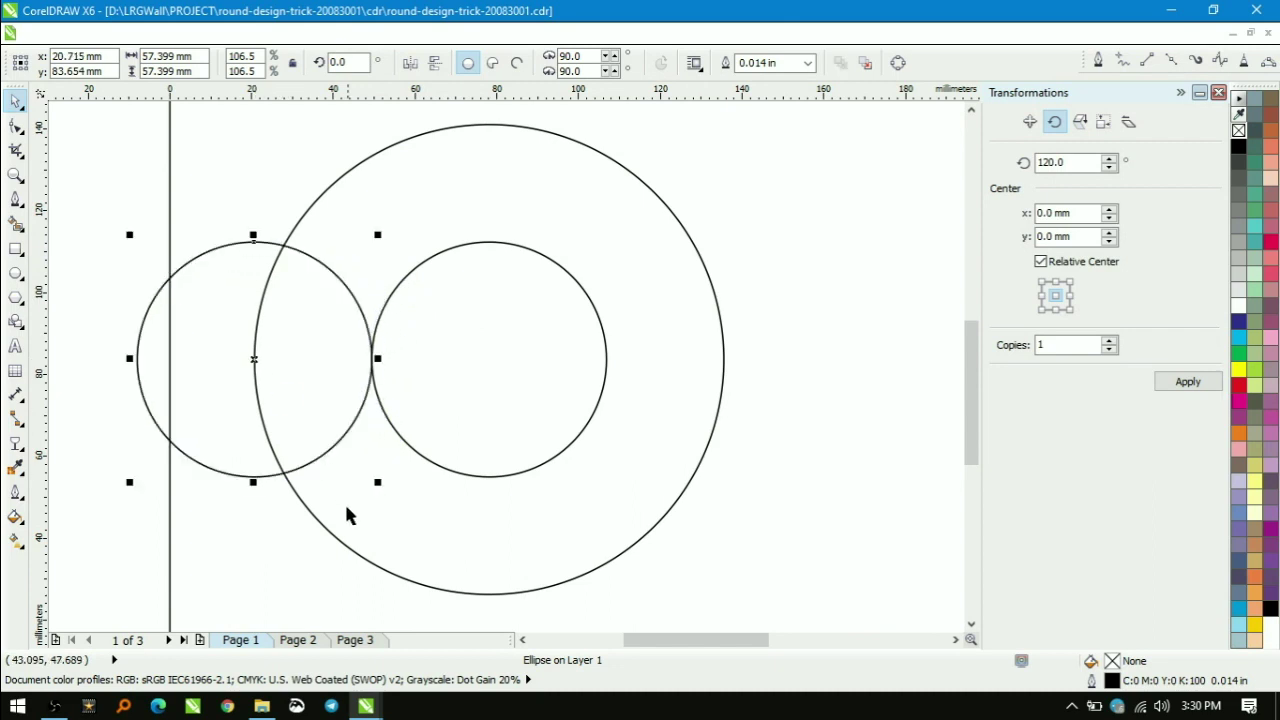
pyautogui.moveTo(378, 484); pyautogui.dragTo(492, 598)
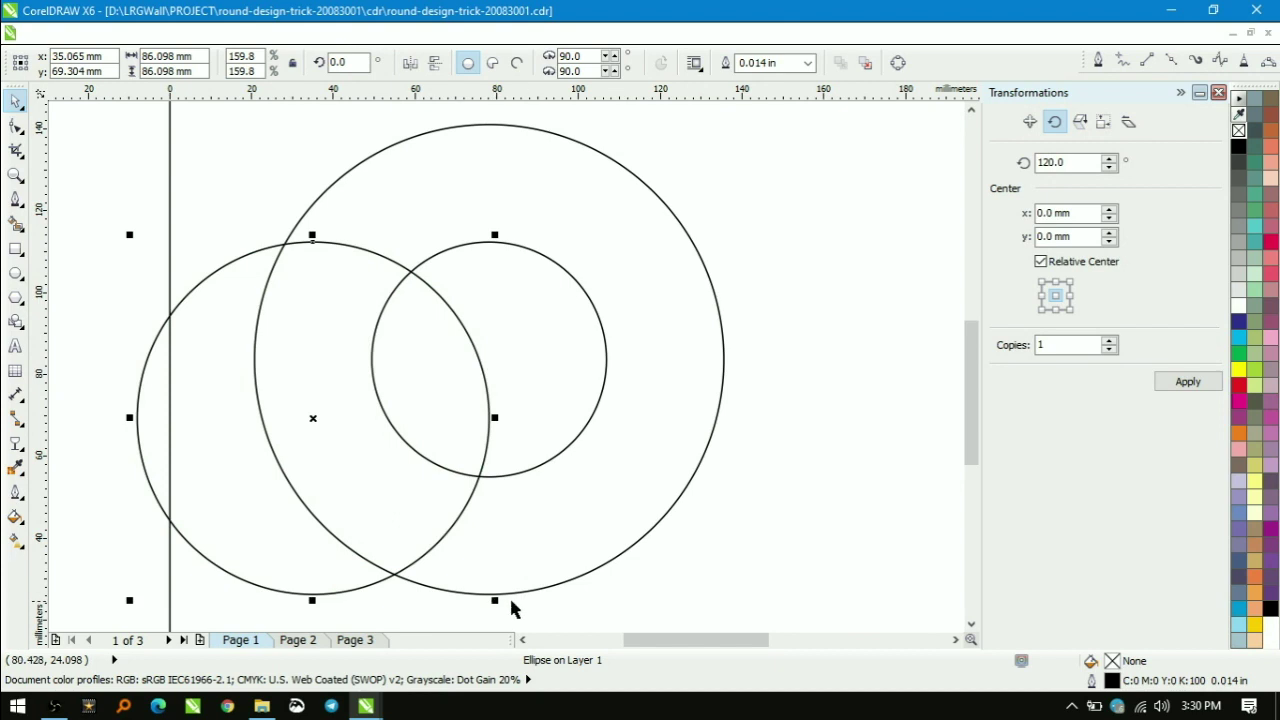
# - Align the 86 mm circle with the outer circle by vertical centre line and bottom edge
pyautogui.keyDown('shift'); pyautogui.click(530, 598); pyautogui.keyUp('shift')
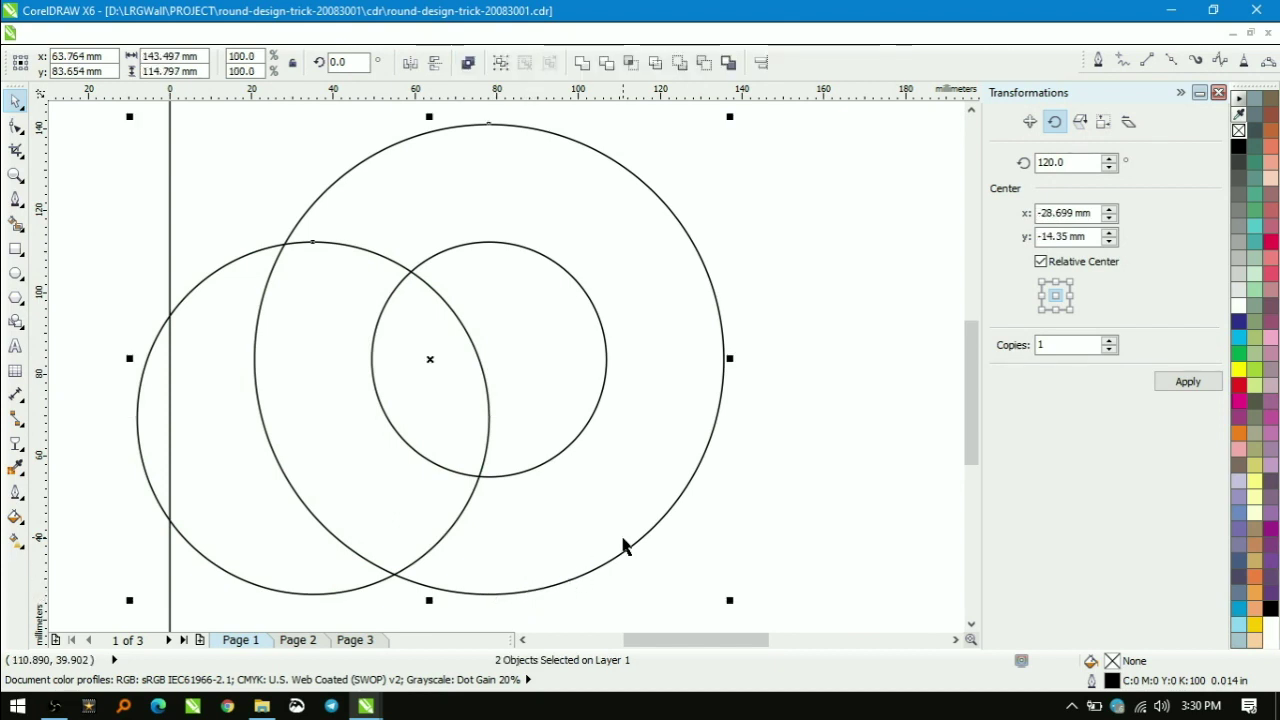
pyautogui.press('c')
pyautogui.press('b')
pyautogui.click(642, 308)
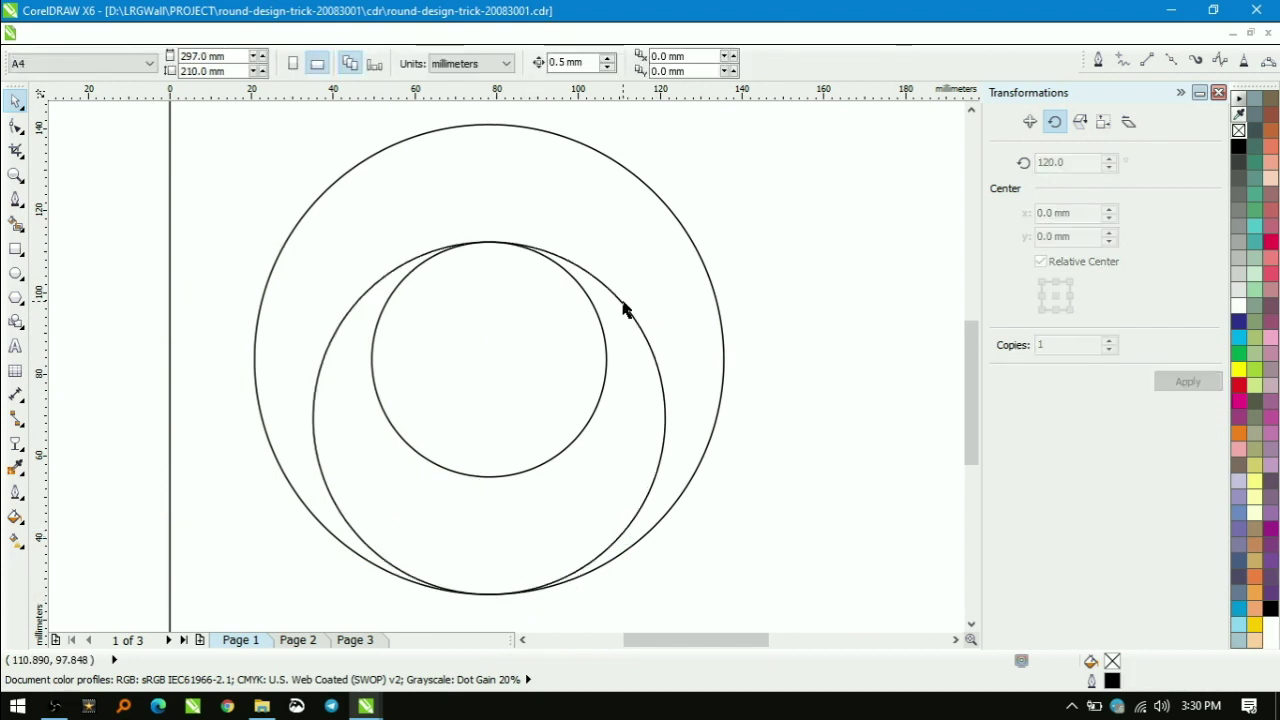
# - Enlarge the inner circle slightly about its centre to about 57.9 mm so it overlaps the middle circle's top edge
pyautogui.click(589, 297)
pyautogui.press('F2')
pyautogui.moveTo(457, 220); pyautogui.dragTo(612, 272)
pyautogui.moveTo(764, 305); pyautogui.dragTo(778, 300)
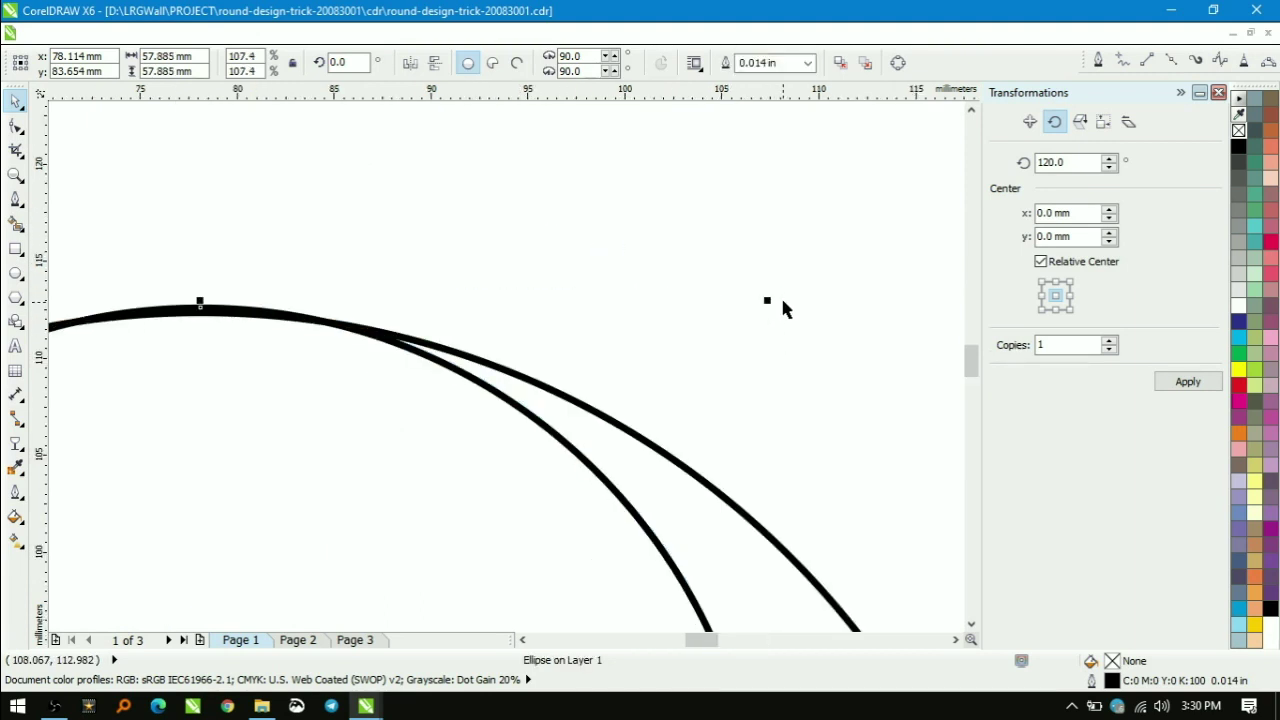
pyautogui.hotkey('shift', 'F4')
# - Shrink the outer circle slightly about its centre to about 114.2 mm so it overlaps the middle circle's bottom edge
pyautogui.click(412, 303)
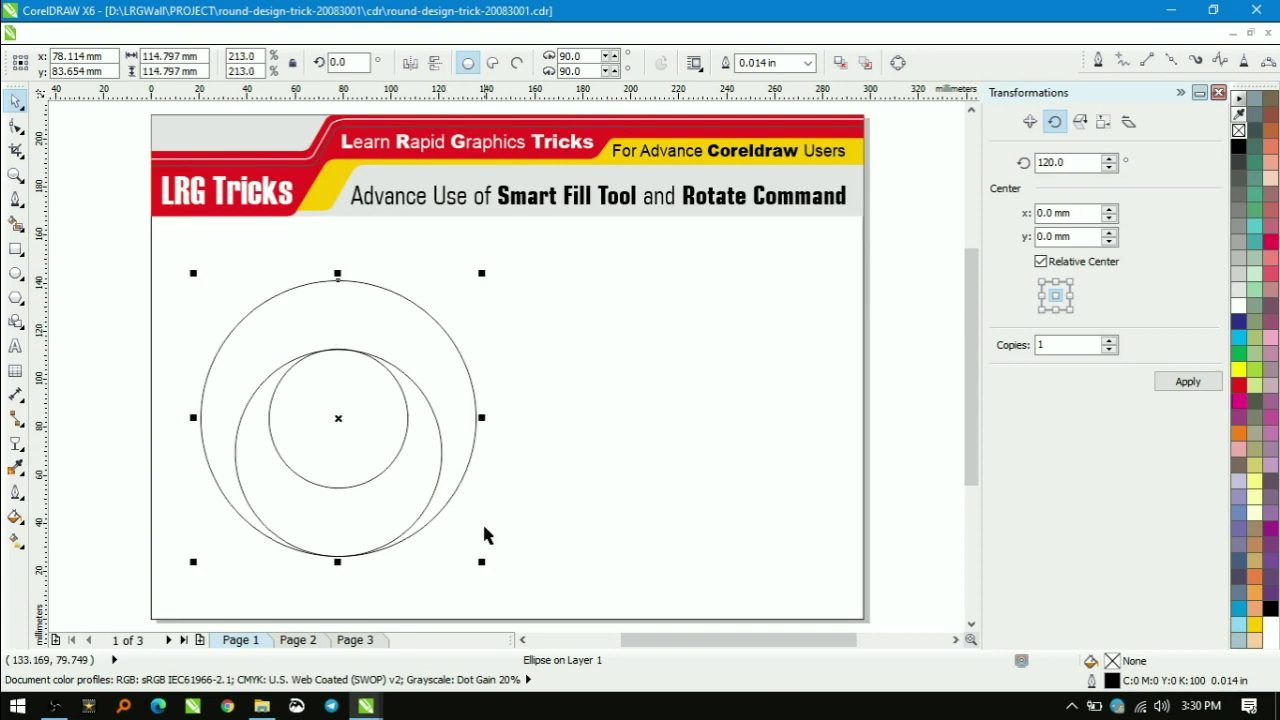
pyautogui.moveTo(347, 549); pyautogui.dragTo(502, 574)
pyautogui.moveTo(843, 406); pyautogui.dragTo(841, 408)
pyautogui.hotkey('shift', 'F4')
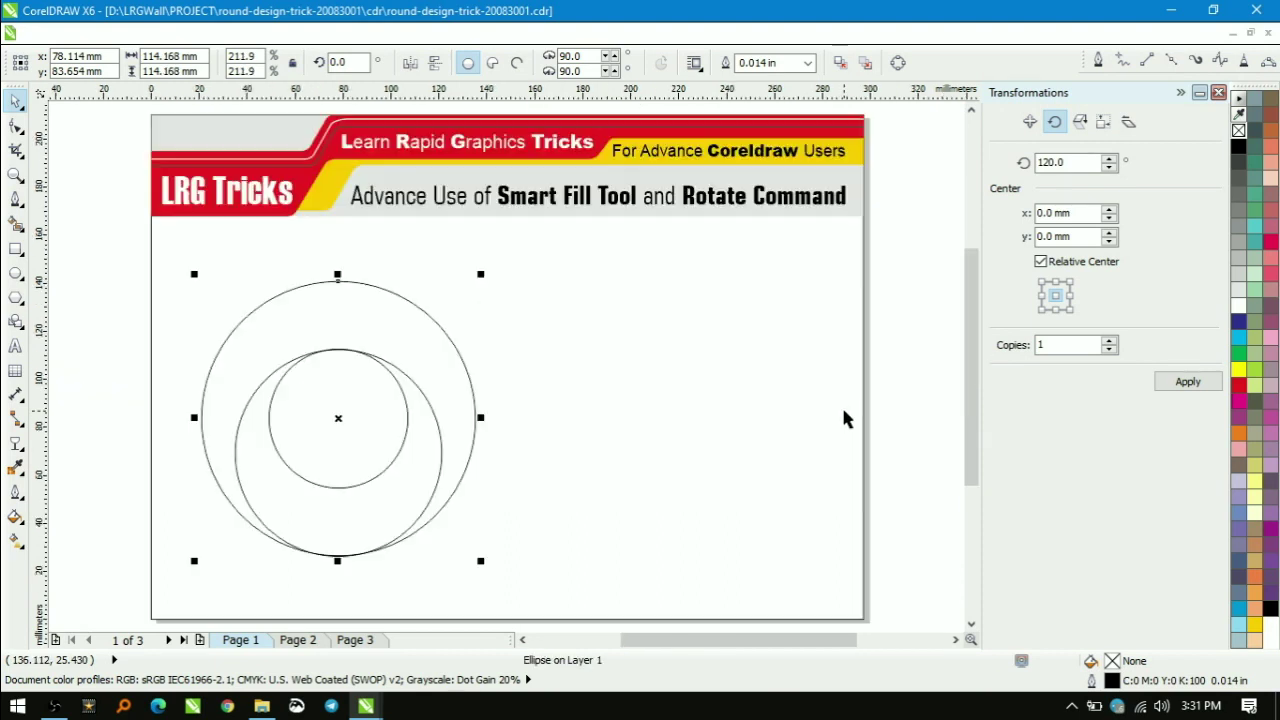
# - Set the middle circle's rotation centre on the inner circle's centre and create copies rotated to 120° and 240°
pyautogui.doubleClick(408, 380)
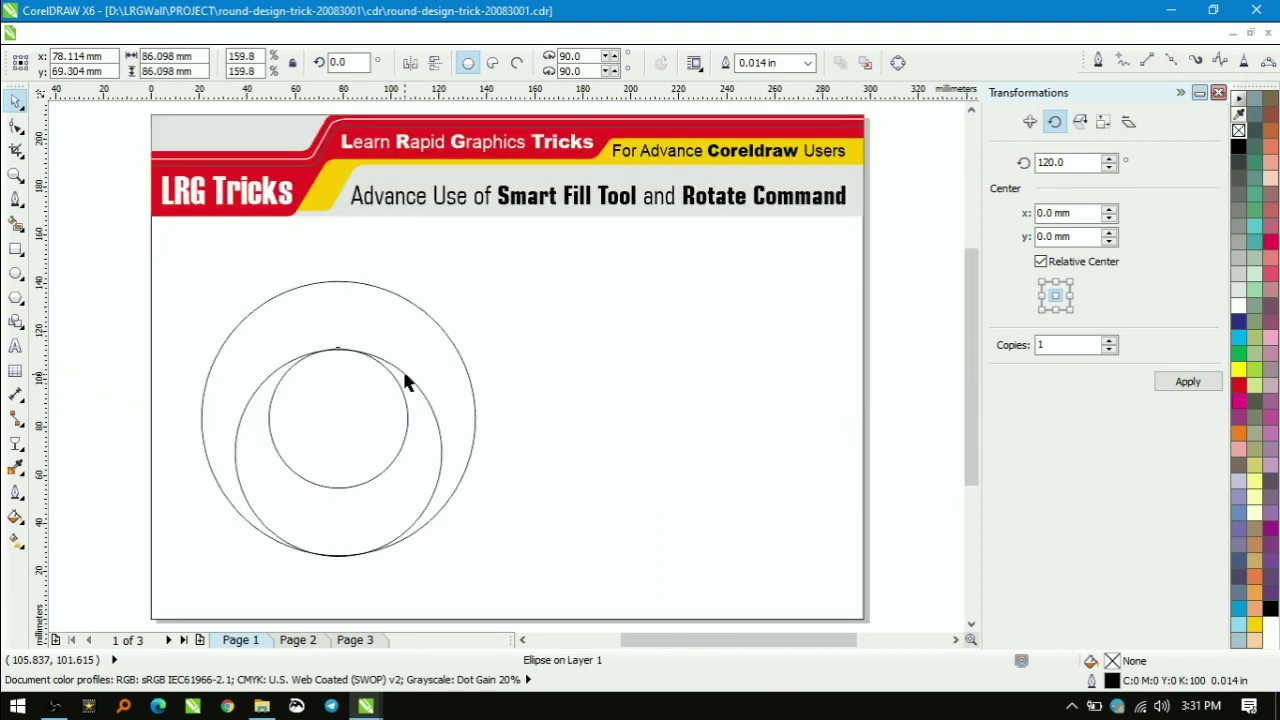
pyautogui.moveTo(338, 453); pyautogui.dragTo(338, 418)
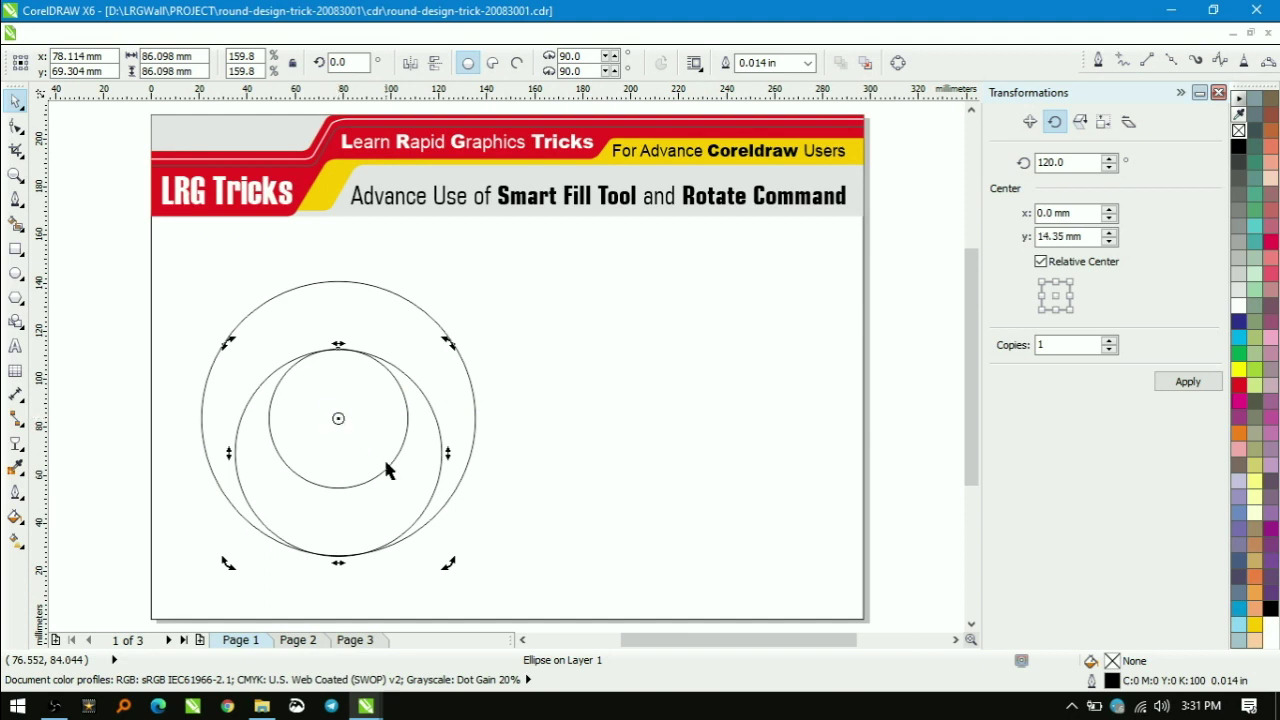
pyautogui.moveTo(450, 565)
pyautogui.mouseDown()
pyautogui.moveTo(514, 354)
pyautogui.moveTo(443, 283)
pyautogui.moveTo(380, 255)
pyautogui.moveTo(397, 256)
pyautogui.mouseUp()
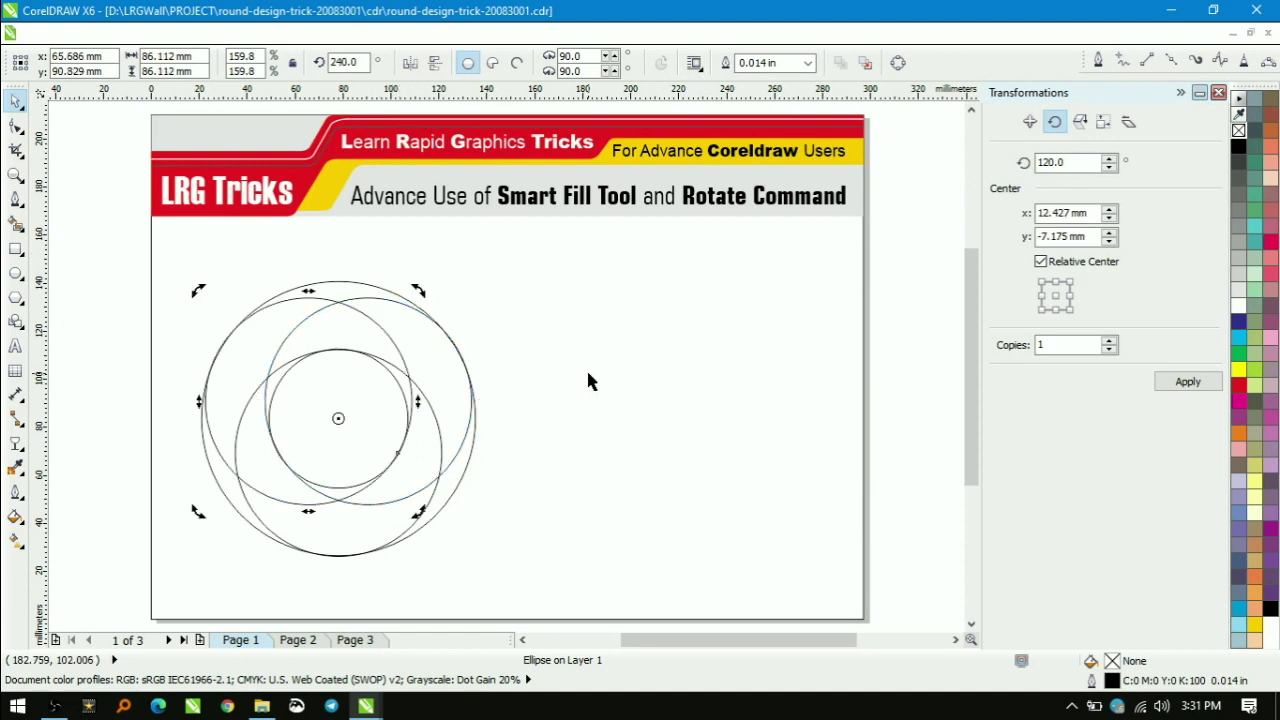
pyautogui.click(551, 471)
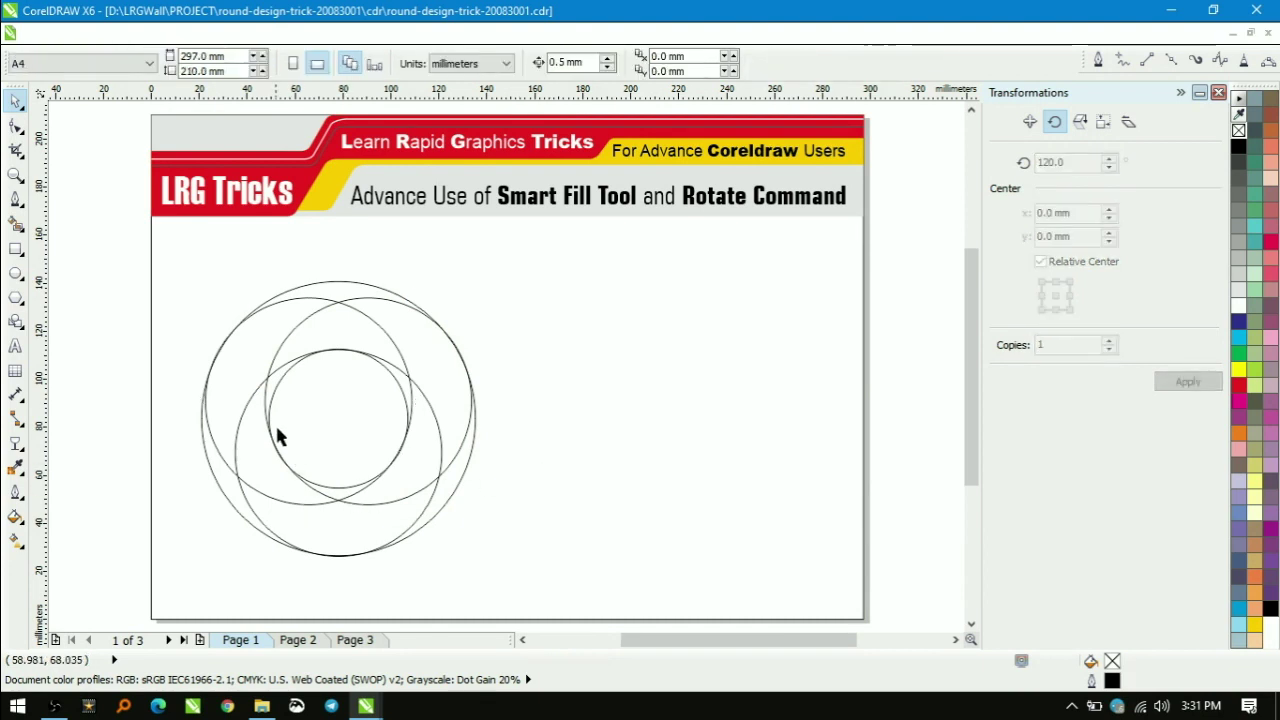
# - Smart-fill the four adjoining regions of the crescent along the ring's lower-left, bottom and right in red without outline
pyautogui.moveTo(171, 262); pyautogui.dragTo(484, 566)
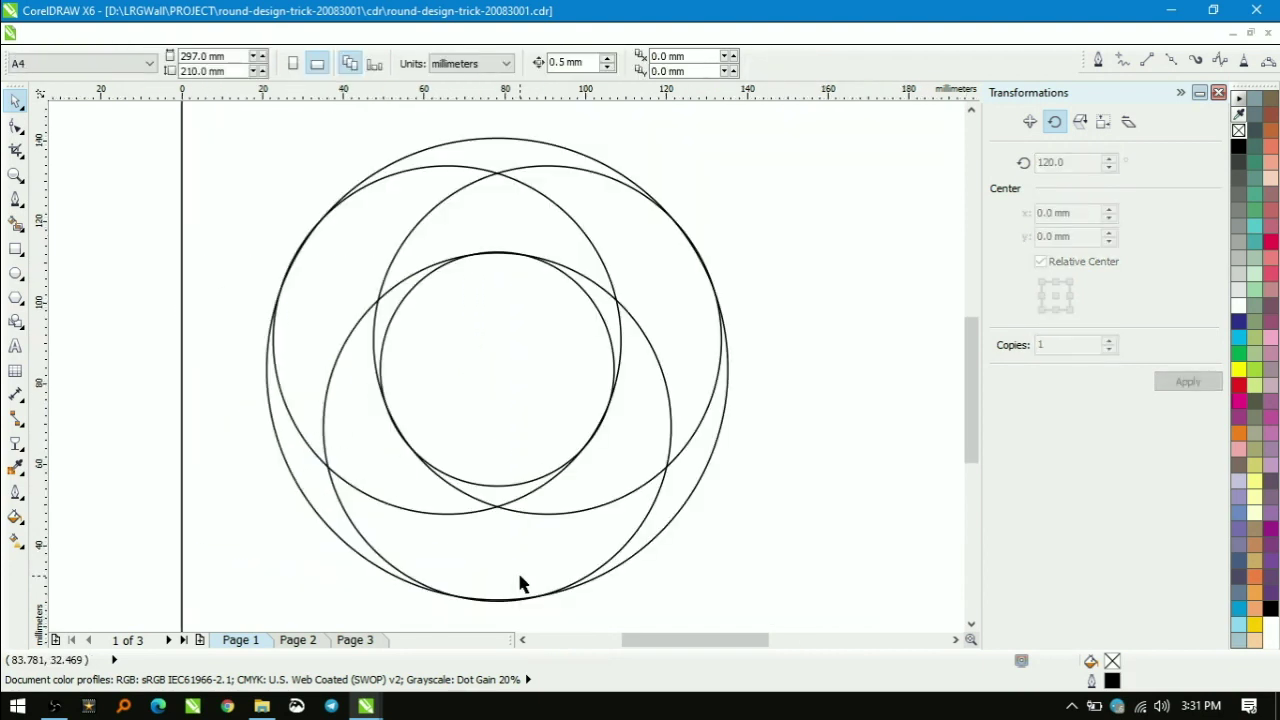
pyautogui.click(16, 224)
pyautogui.click(387, 305)
pyautogui.click(369, 431)
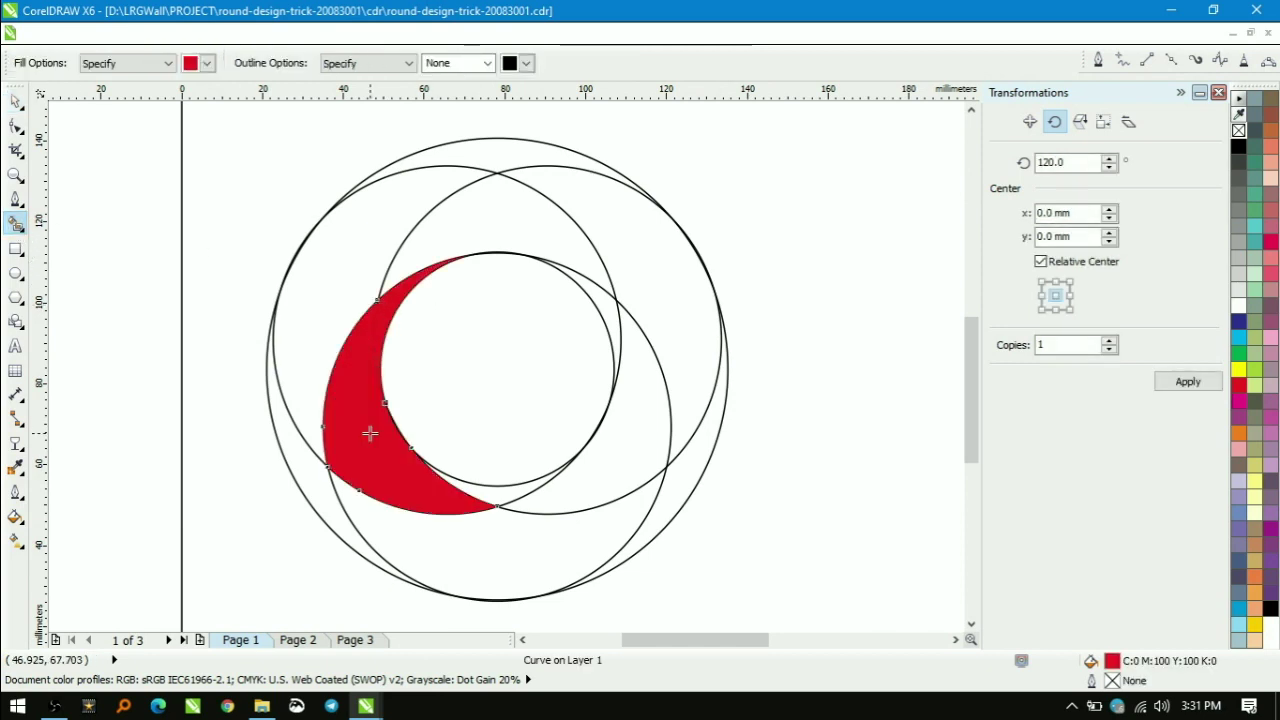
pyautogui.click(515, 566)
pyautogui.click(683, 479)
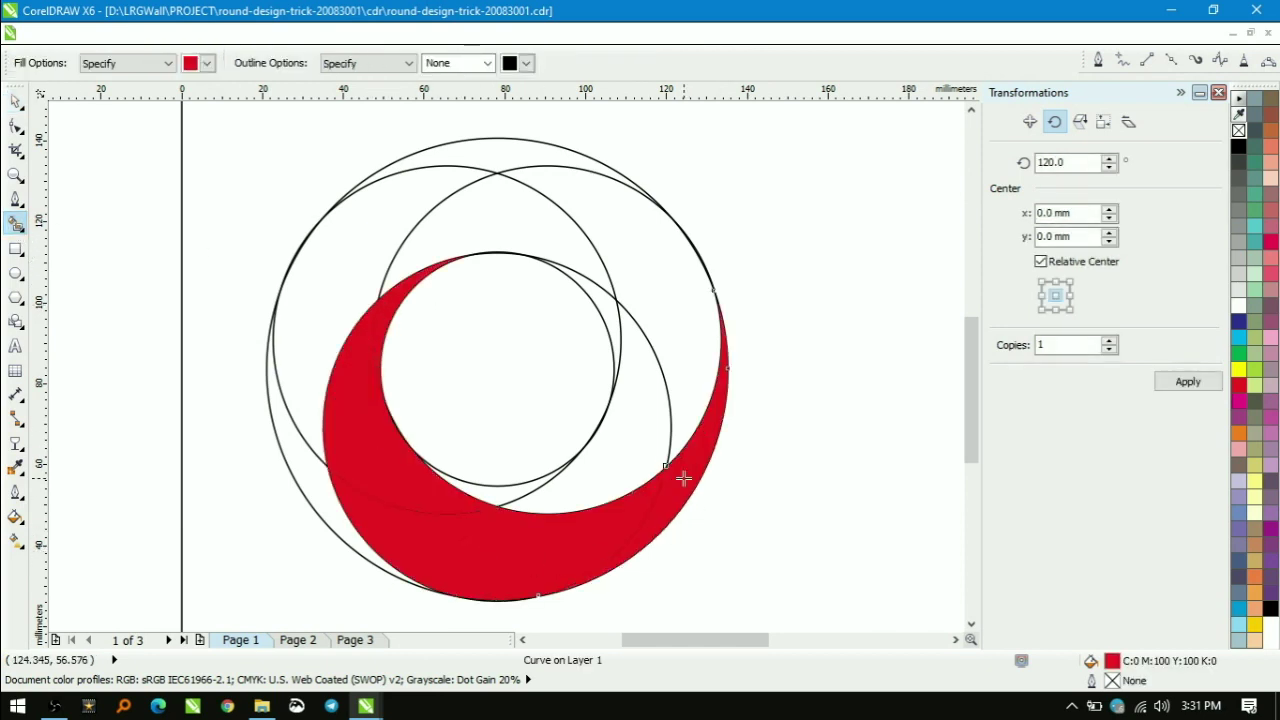
# - Select the four red pieces and weld them into a single crescent shape
pyautogui.press('space')
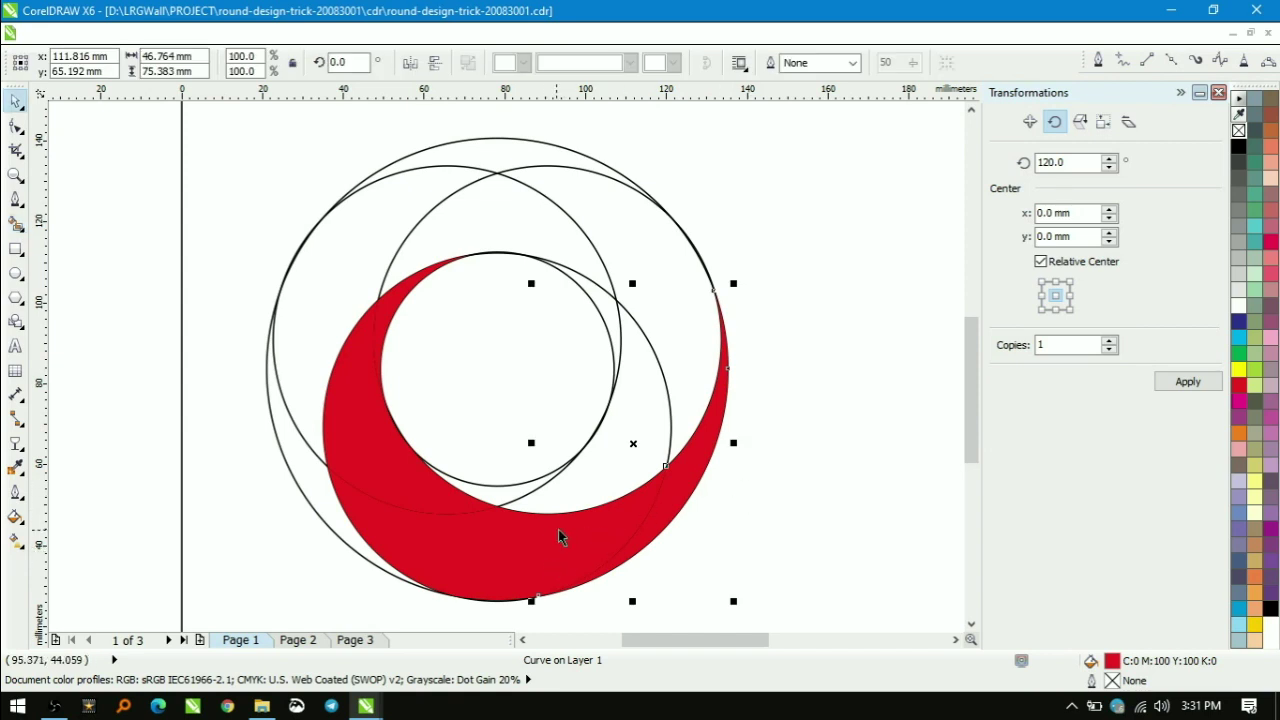
pyautogui.keyDown('shift'); pyautogui.click(534, 549); pyautogui.keyUp('shift')
pyautogui.keyDown('shift'); pyautogui.click(386, 461); pyautogui.keyUp('shift')
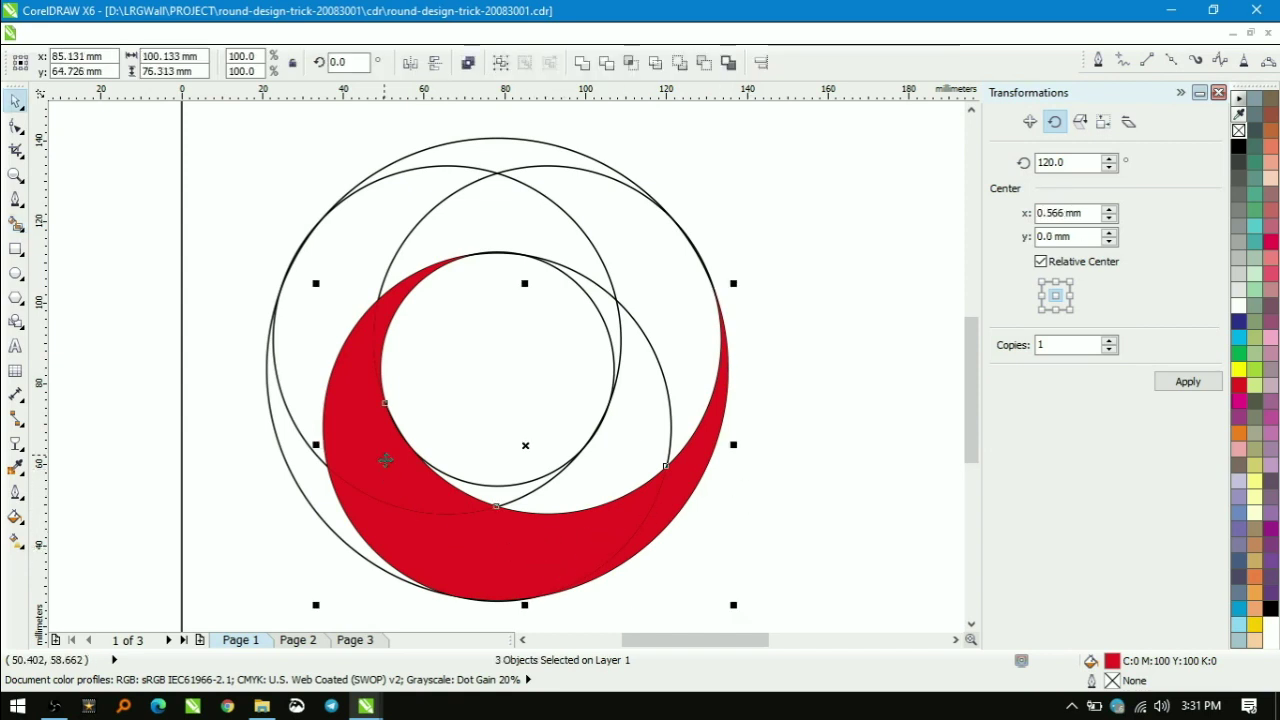
pyautogui.keyDown('shift'); pyautogui.click(394, 308); pyautogui.keyUp('shift')
pyautogui.hotkey('alt', 'a')
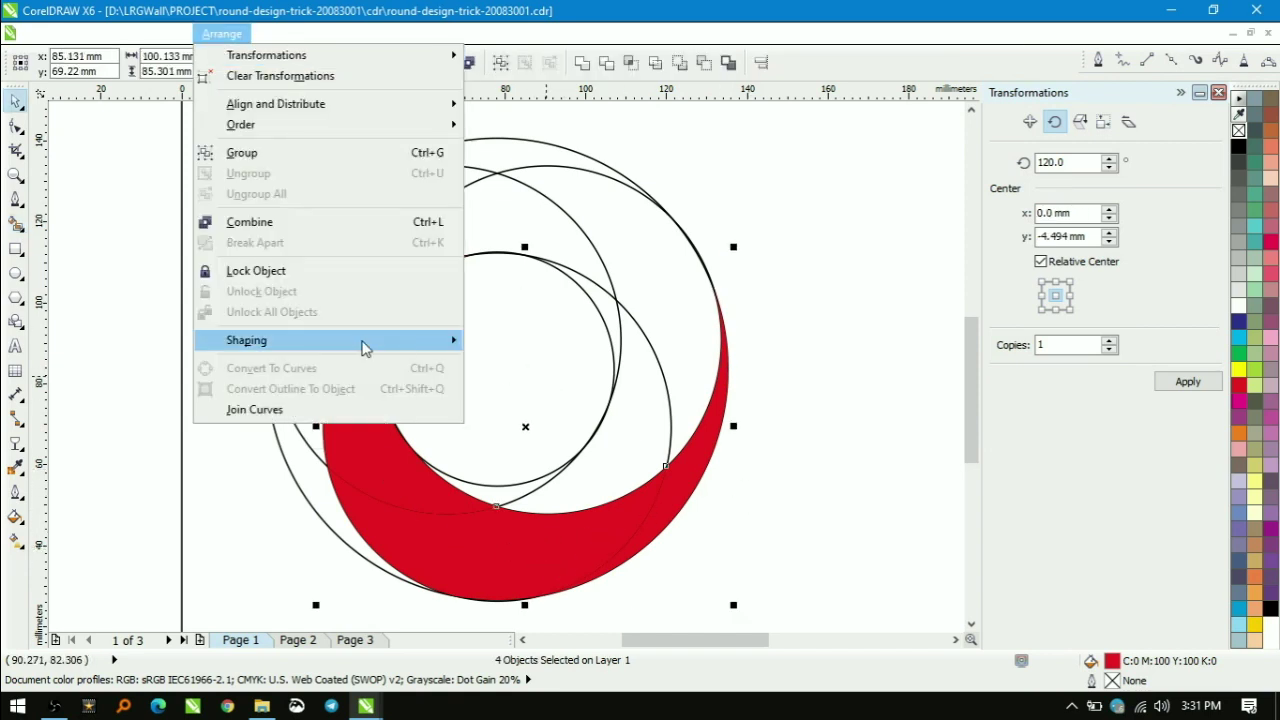
pyautogui.moveTo(370, 346)
pyautogui.click(530, 340)
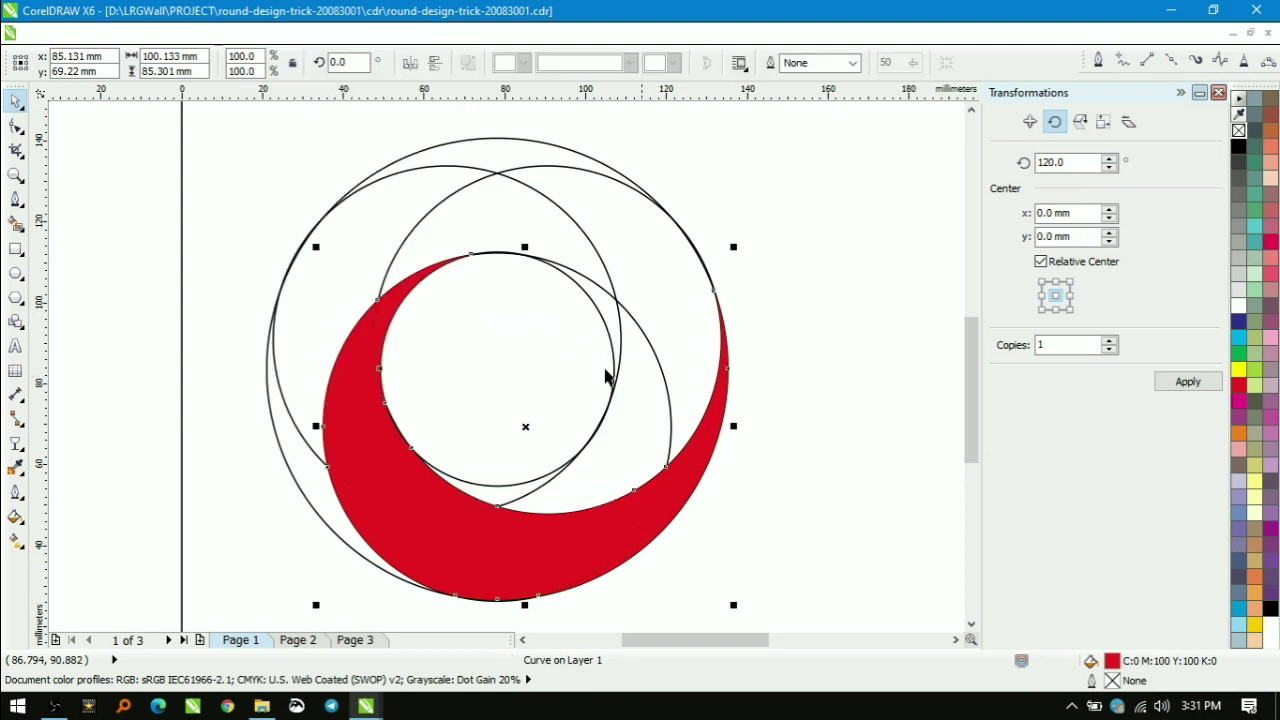
pyautogui.scroll(-2, 492, 533)
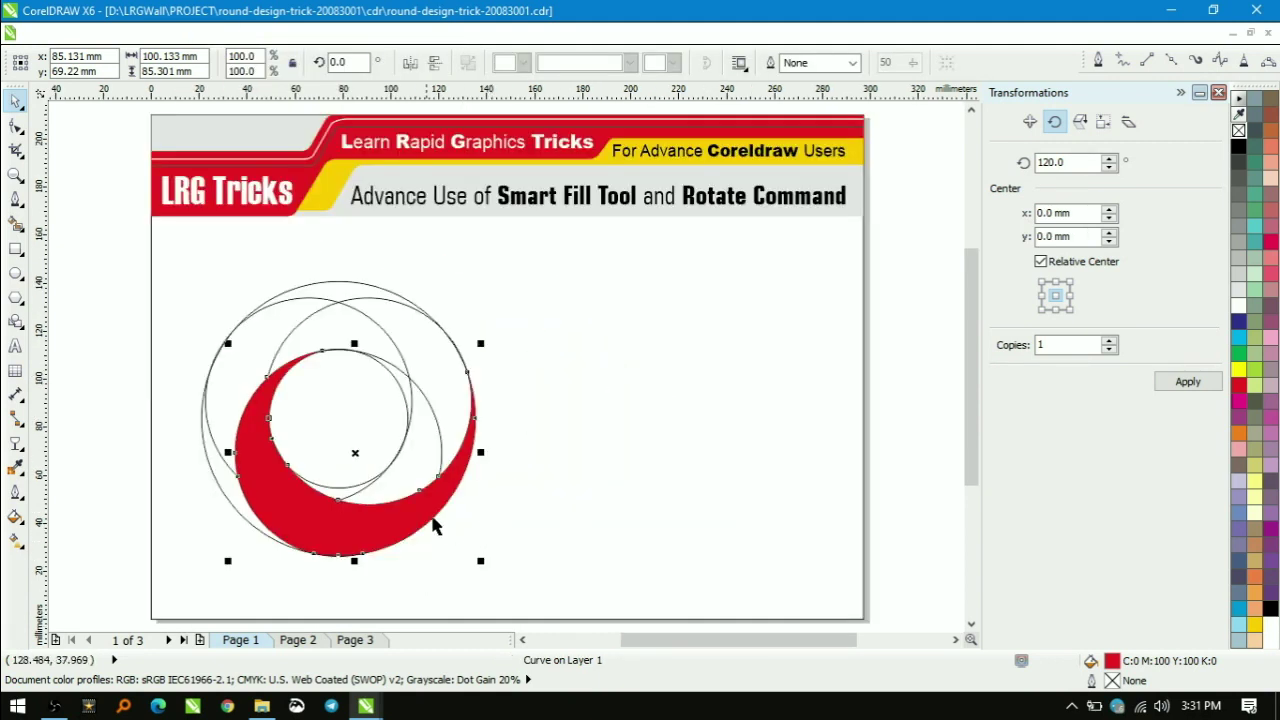
# - Move the red crescent's rotation centre to the common centre of the circles
pyautogui.click(334, 516)
pyautogui.moveTo(354, 452); pyautogui.dragTo(334, 416)
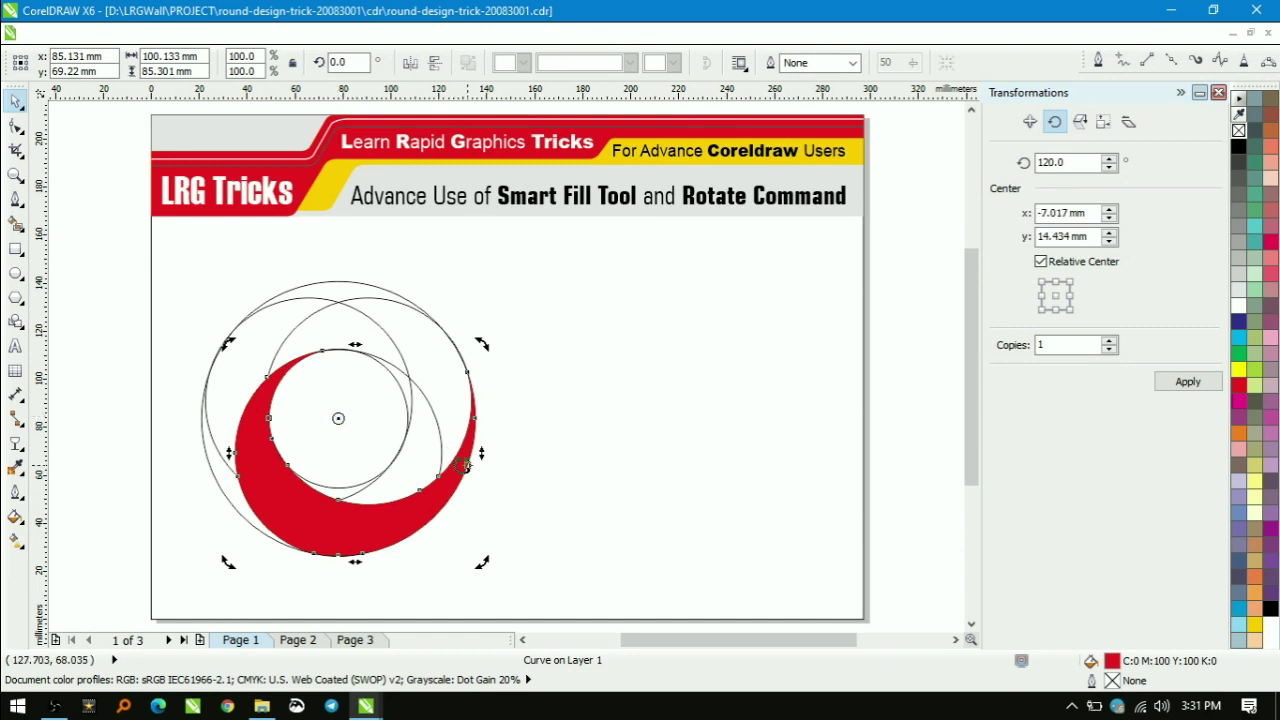
pyautogui.moveTo(482, 563); pyautogui.dragTo(462, 535)
# - Apply a linear two-colour fountain fill from red to yellow to the crescent
pyautogui.press('F11')
pyautogui.click(538, 392)
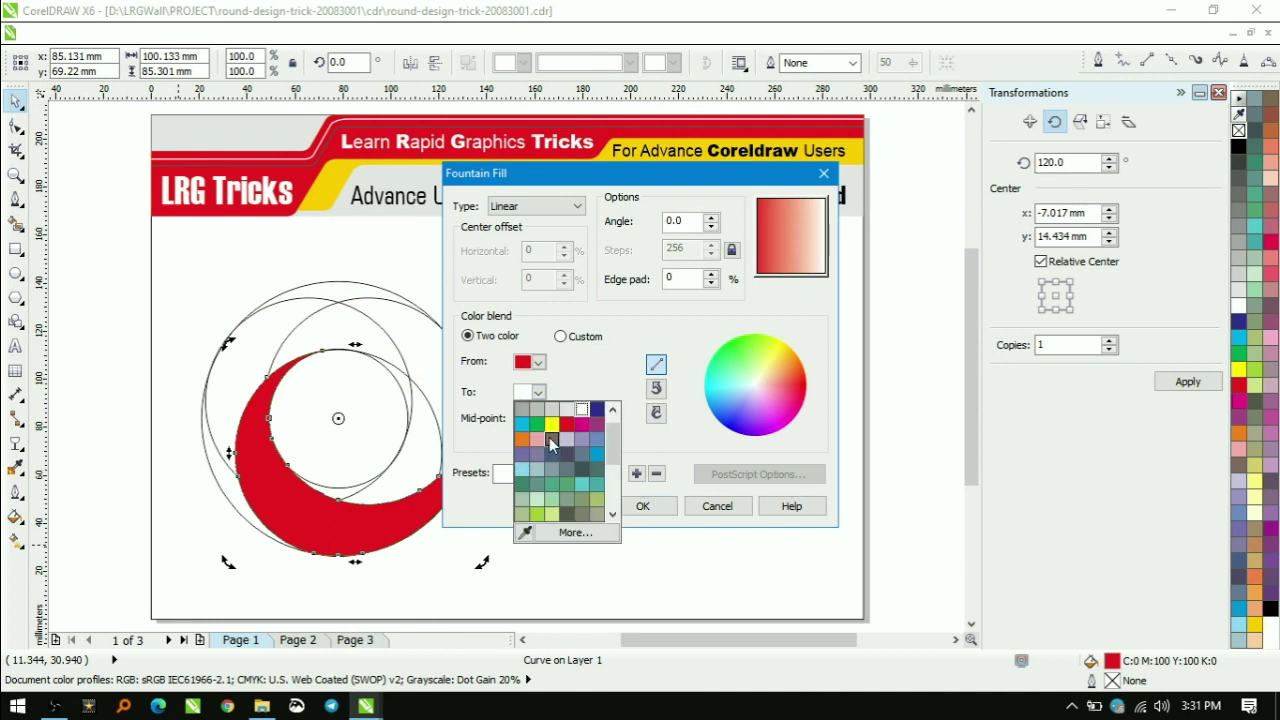
pyautogui.click(551, 424)
pyautogui.click(644, 505)
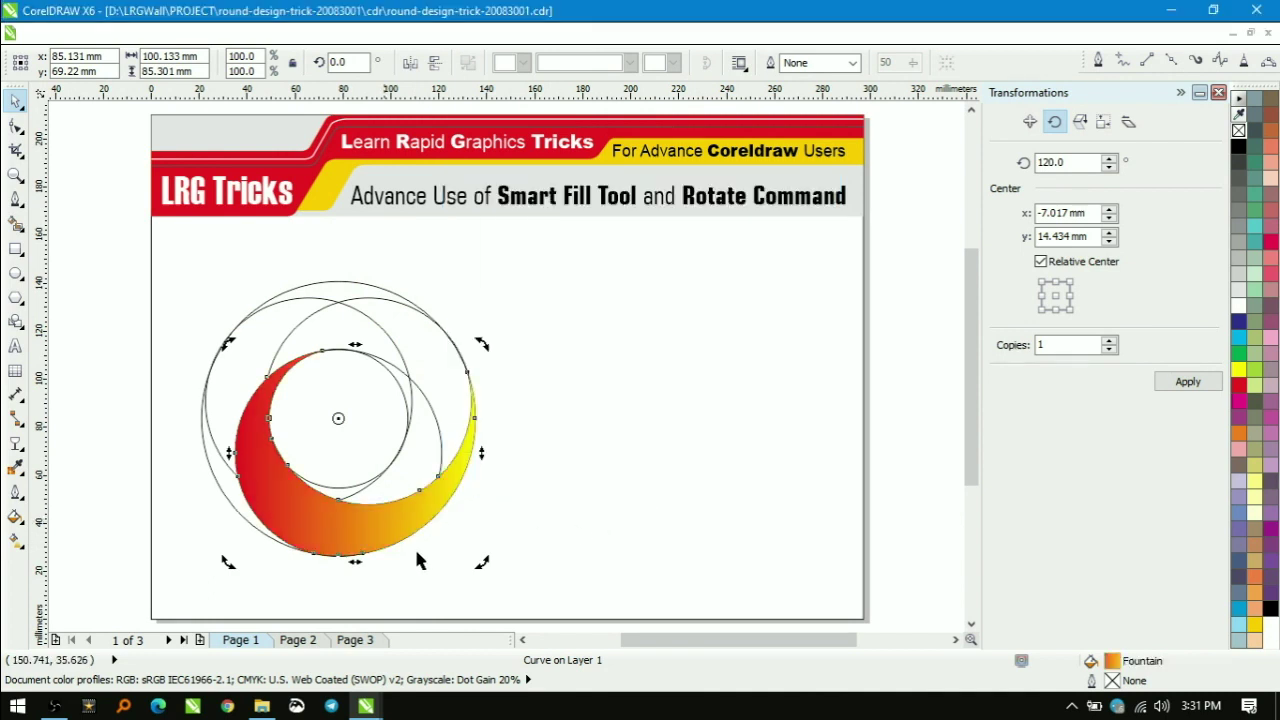
# - Create two copies of the gradient crescent around the ring's centre, each rotated by a further 120°
pyautogui.moveTo(487, 568); pyautogui.dragTo(380, 309)
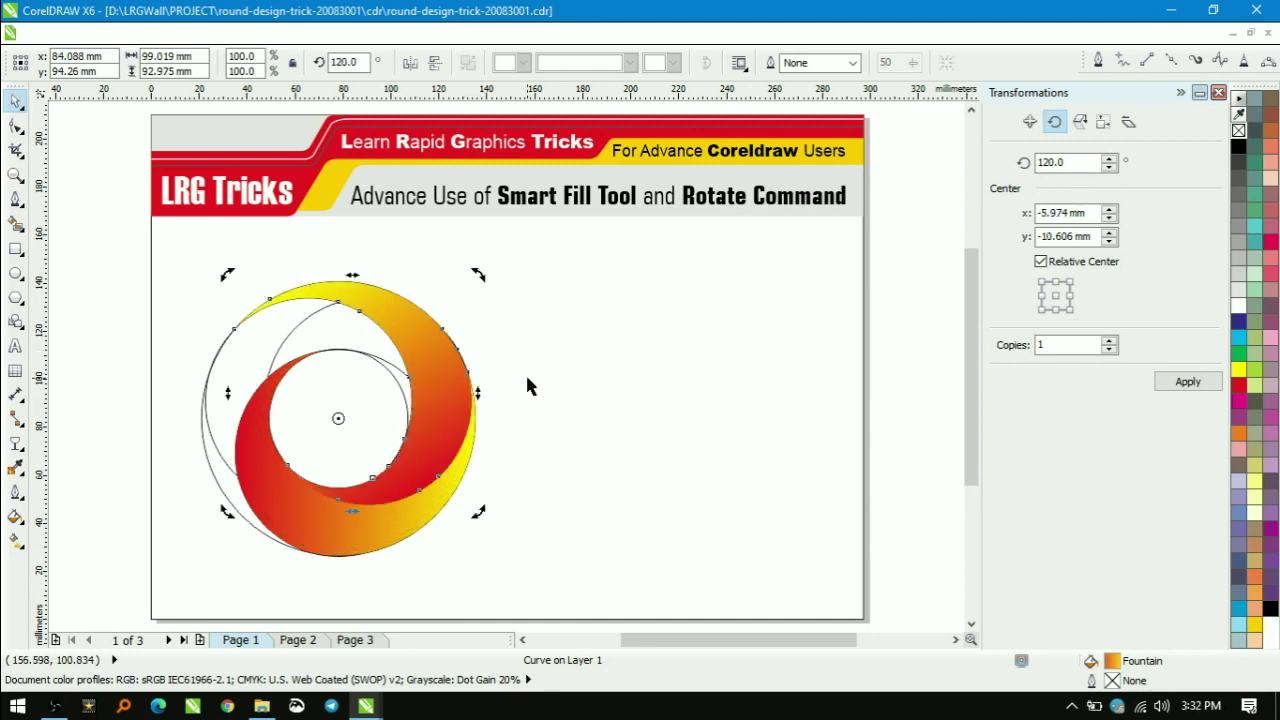
pyautogui.hotkey('ctrl', 'r')
pyautogui.click(529, 386)
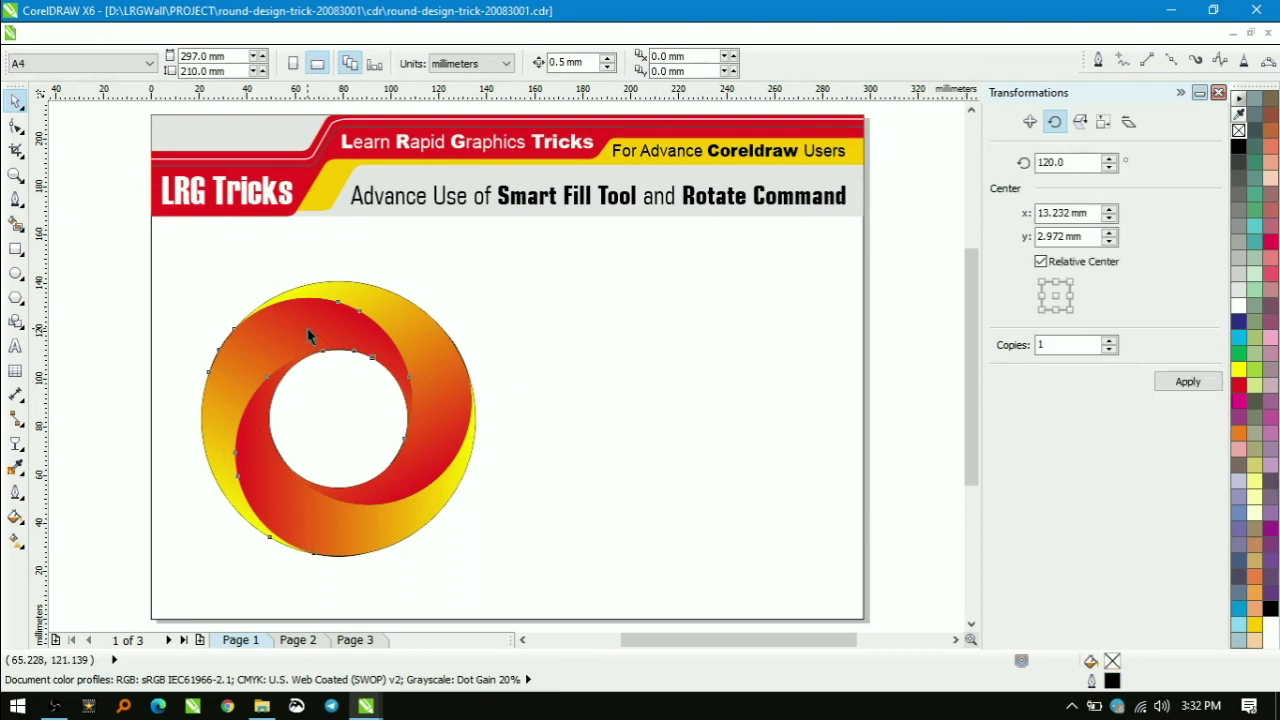
# - Group all the circles and gradient crescents of the ring and remove their outlines
pyautogui.click(310, 337)
pyautogui.keyDown('shift'); pyautogui.click(434, 360); pyautogui.keyUp('shift')
pyautogui.keyDown('shift'); pyautogui.click(326, 528); pyautogui.keyUp('shift')
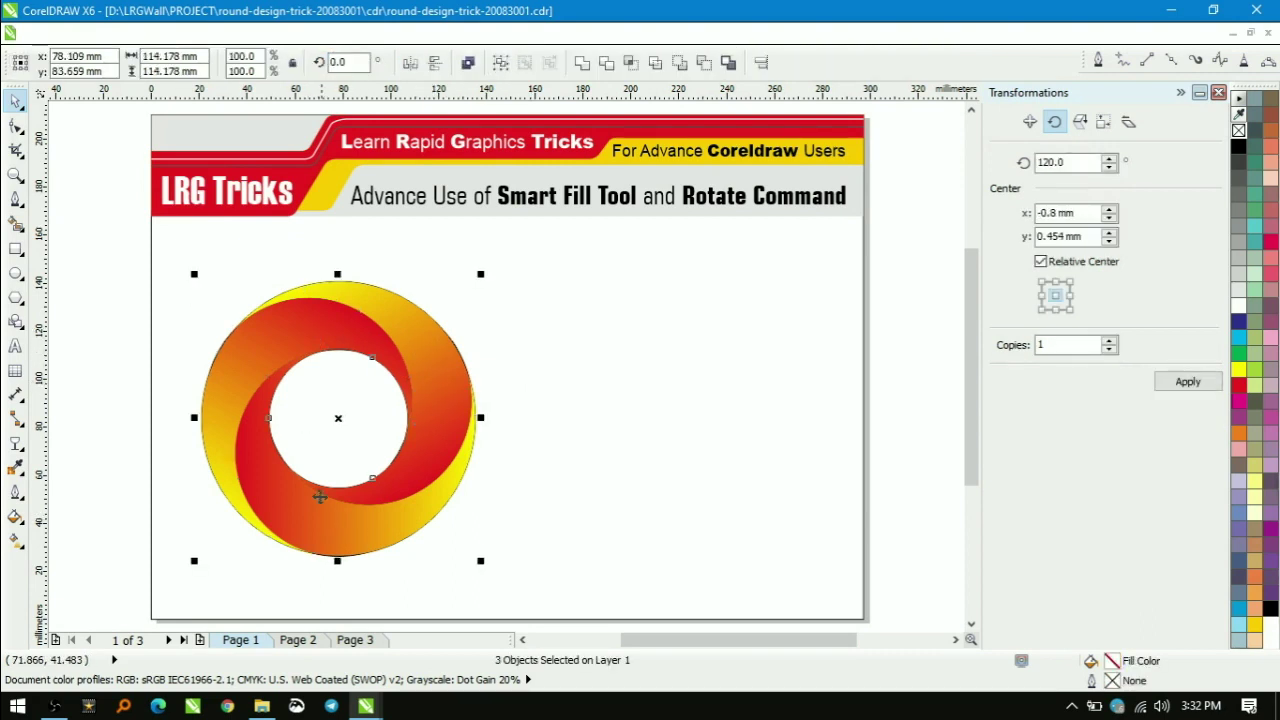
pyautogui.moveTo(171, 243); pyautogui.dragTo(534, 582)
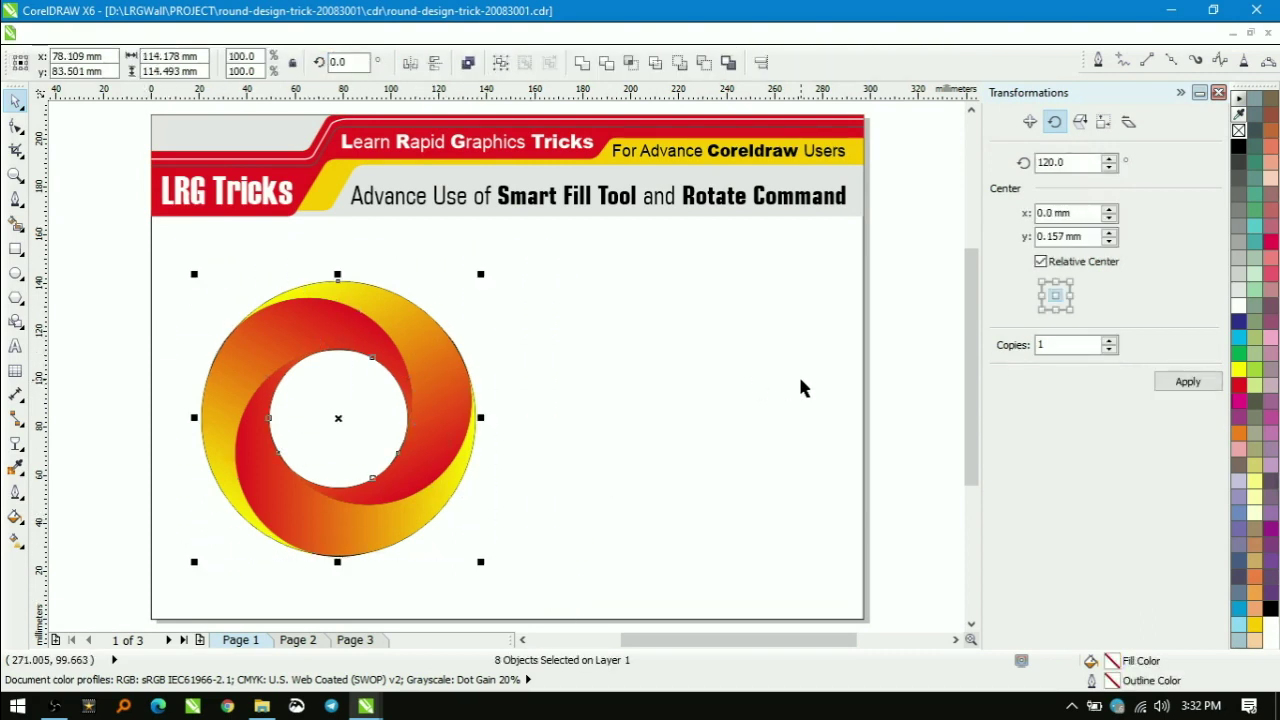
pyautogui.hotkey('ctrl', 'g')
pyautogui.rightClick(1238, 130)
pyautogui.click(491, 497)
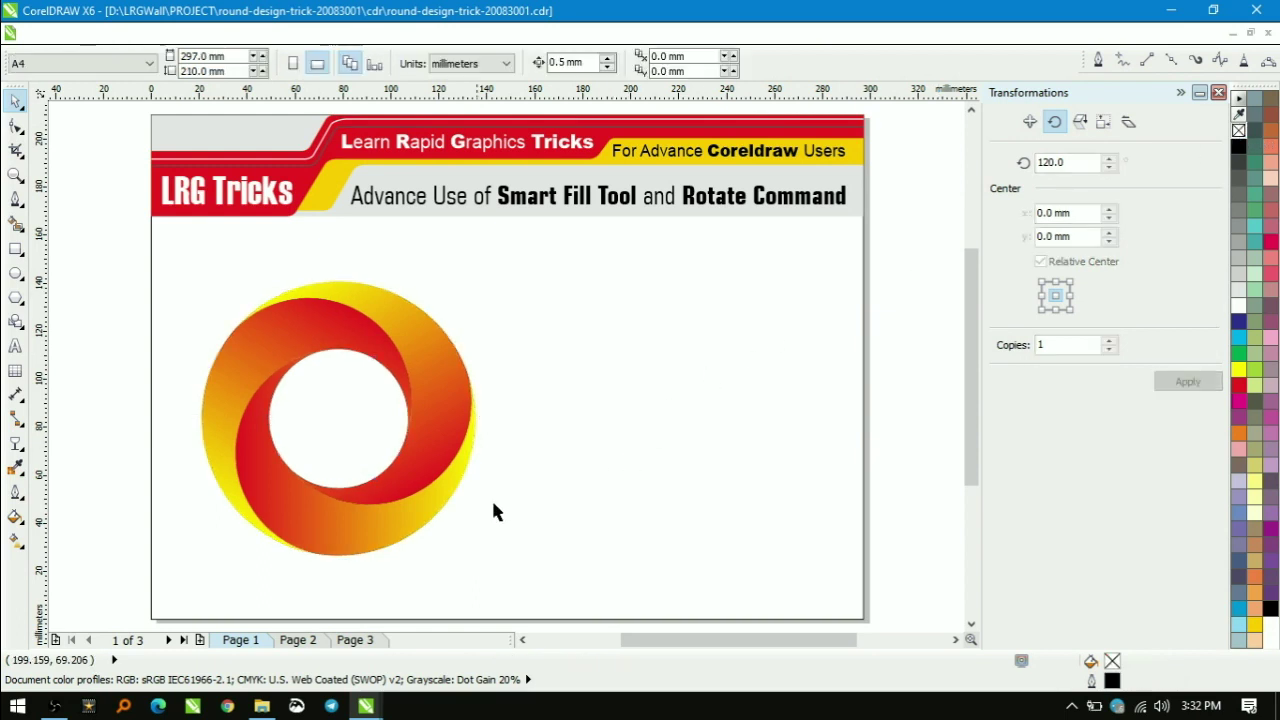
pyautogui.click(453, 500)
pyautogui.click(583, 494)
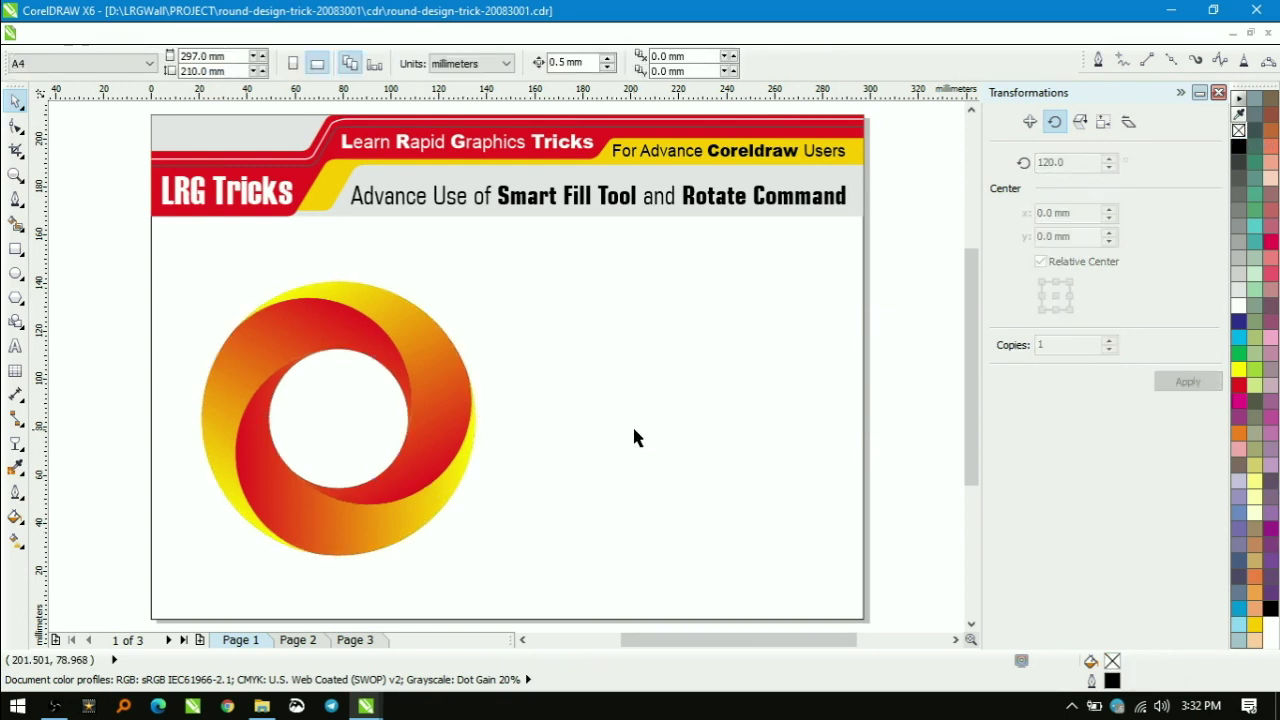
# - Draw a circle about 58 mm across beside the finished ring, level with its centre, and add a concentric copy about 116 mm across
pyautogui.press('F7')
pyautogui.moveTo(737, 357)
pyautogui.mouseDown()
pyautogui.moveTo(643, 443)
pyautogui.moveTo(614, 449)
pyautogui.moveTo(616, 479)
pyautogui.mouseUp()
pyautogui.press('space')
pyautogui.keyDown('shift'); pyautogui.click(443, 420); pyautogui.keyUp('shift')
pyautogui.click(665, 445)
pyautogui.click(640, 365)
pyautogui.moveTo(609, 356); pyautogui.dragTo(338, 344)
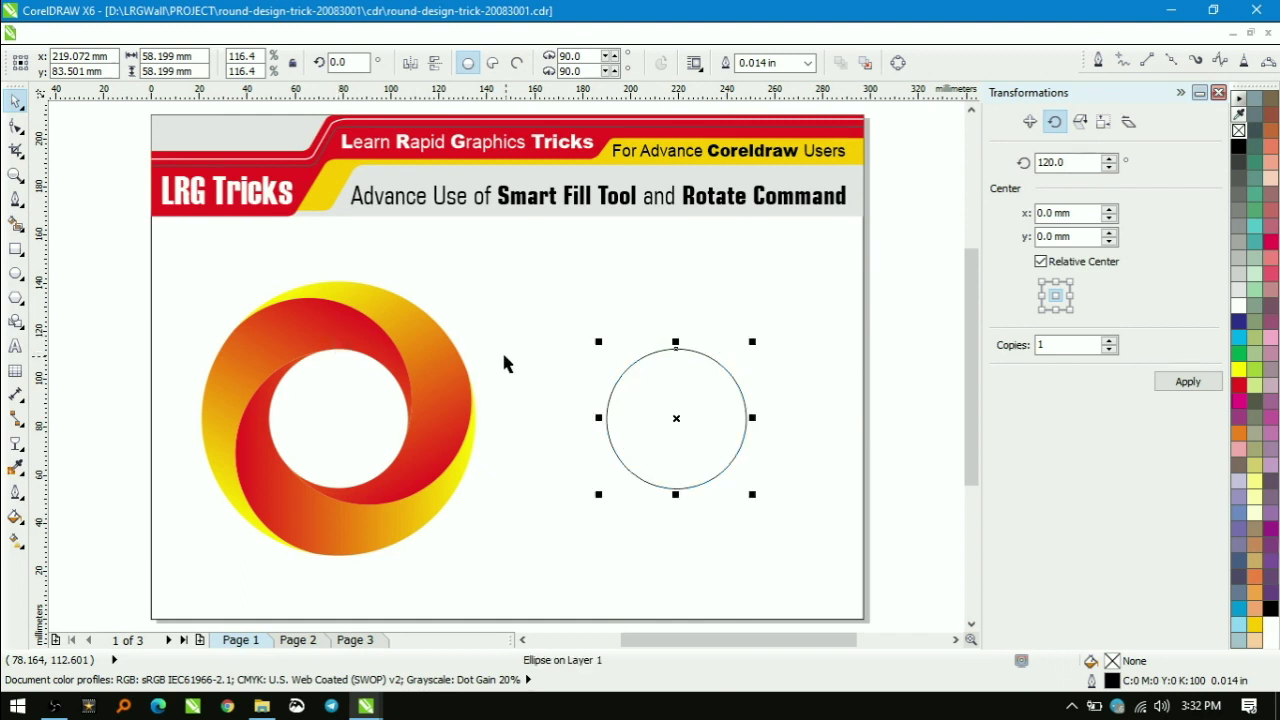
pyautogui.moveTo(754, 344); pyautogui.dragTo(810, 284)
pyautogui.click(645, 384)
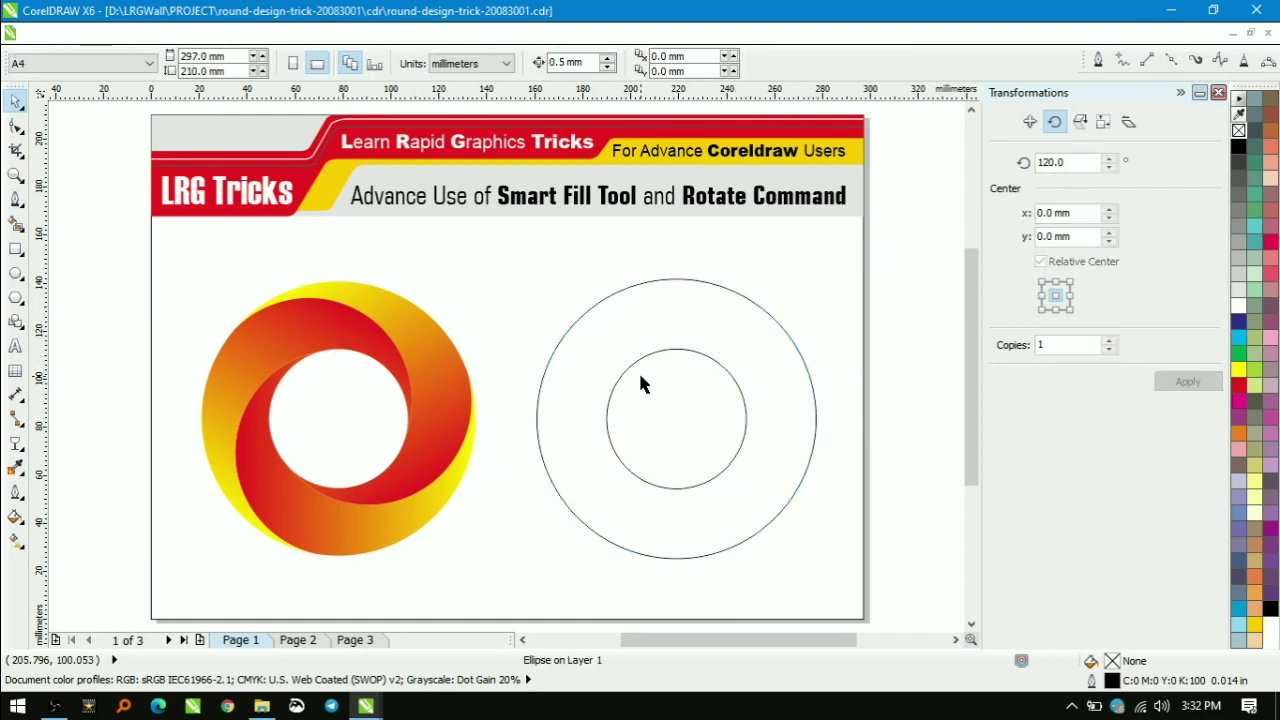
# - Copy the inner circle, enlarge it to about 87 mm across, and centre it horizontally between the inner circle's top and the outer circle's bottom
pyautogui.click(630, 367)
pyautogui.moveTo(676, 418); pyautogui.dragTo(538, 417)
pyautogui.moveTo(608, 490); pyautogui.dragTo(682, 563)
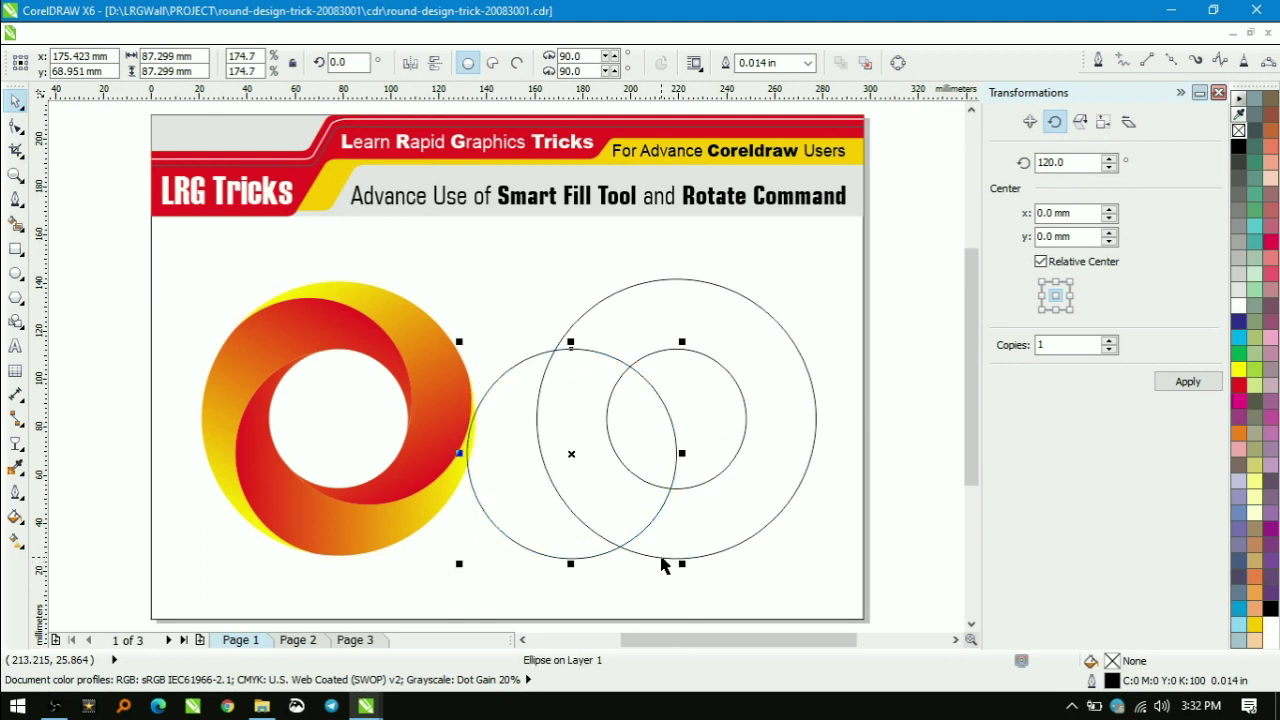
pyautogui.keyDown('shift'); pyautogui.click(661, 562); pyautogui.keyUp('shift')
pyautogui.press('c')
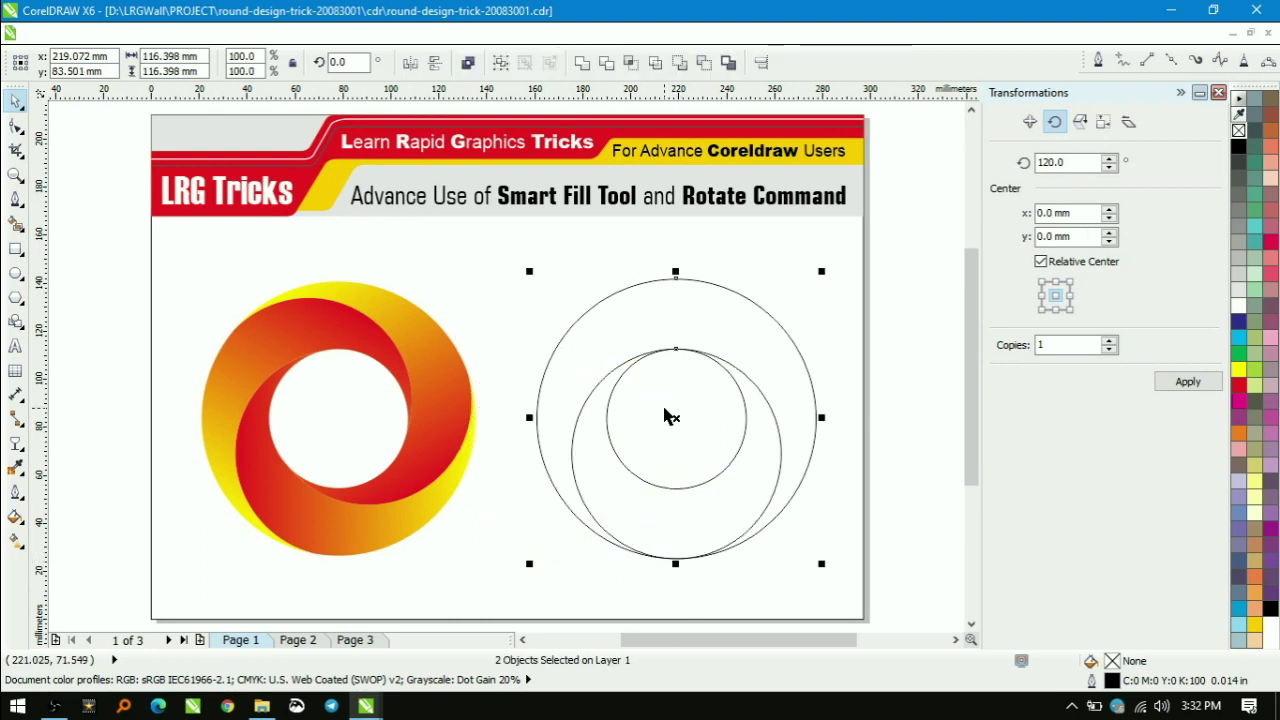
# - Enlarge the inner circle slightly and shrink the outer circle to about 115.7 mm around its centre, so both overlap the middle circle
pyautogui.click(612, 380)
pyautogui.click(610, 376)
pyautogui.click(624, 366)
pyautogui.moveTo(638, 339); pyautogui.dragTo(800, 326)
pyautogui.hotkey('shift', 'F4')
pyautogui.click(765, 316)
pyautogui.press('z')
pyautogui.moveTo(648, 530); pyautogui.dragTo(848, 578)
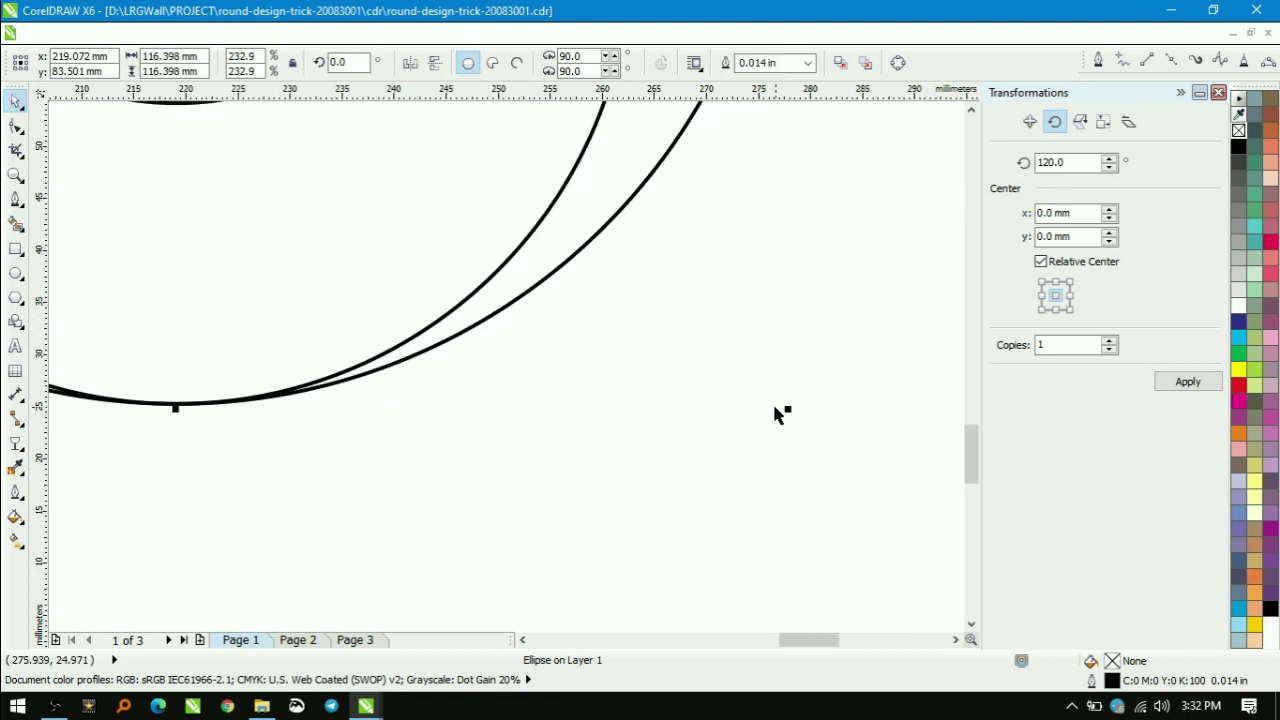
pyautogui.moveTo(790, 407); pyautogui.dragTo(786, 410)
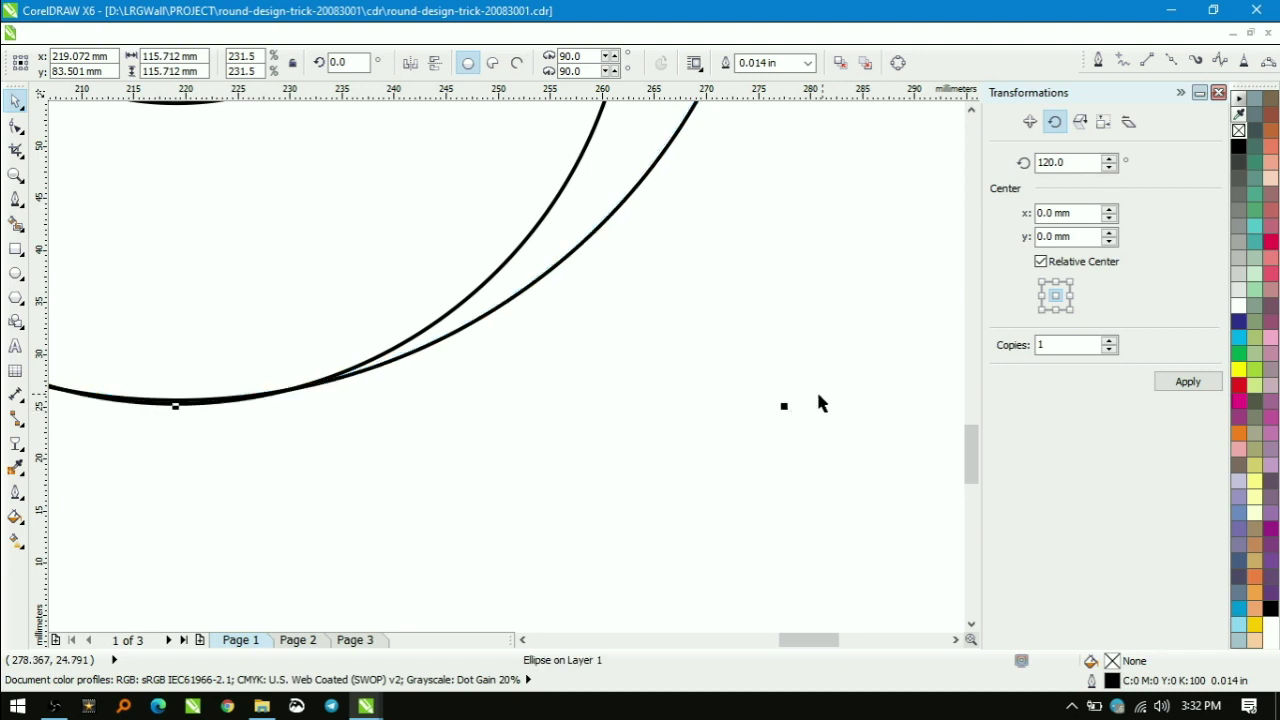
# - Move the middle circle's rotation centre to the common centre and create three copies around it, each rotated by a further 90°
pyautogui.press('F3')
pyautogui.click(753, 382)
pyautogui.click(754, 382)
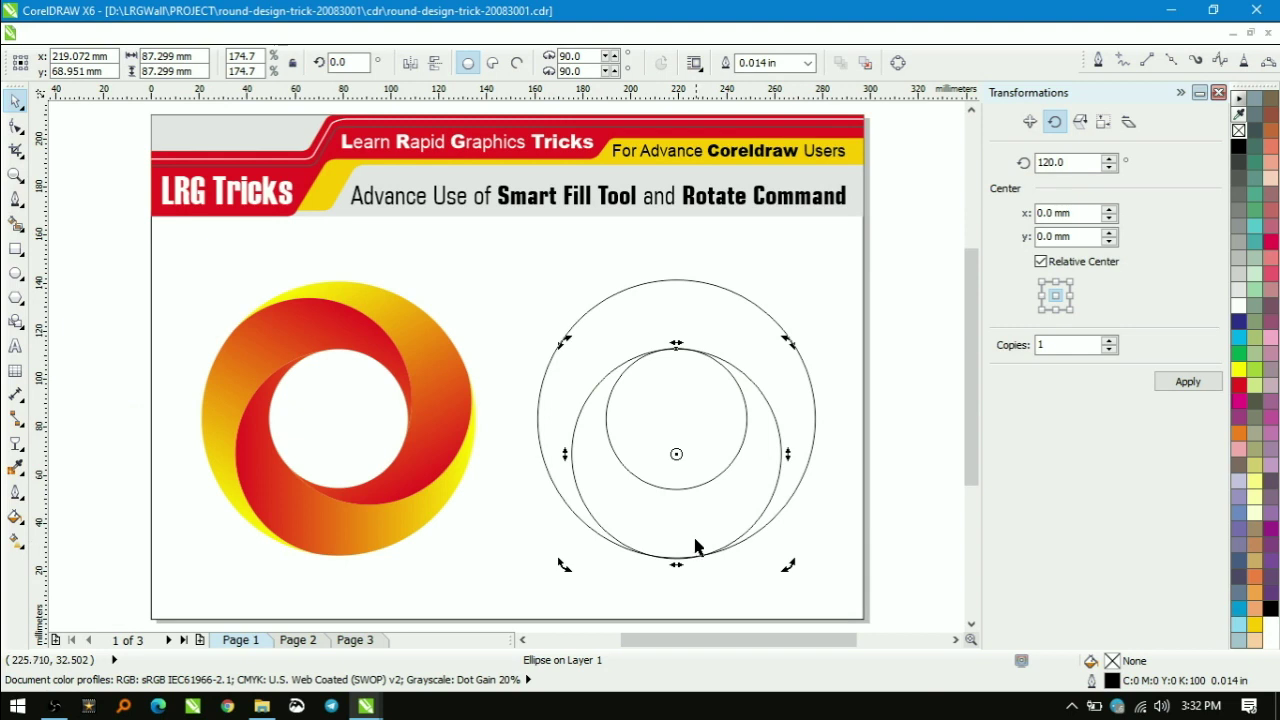
pyautogui.moveTo(676, 454); pyautogui.dragTo(676, 418)
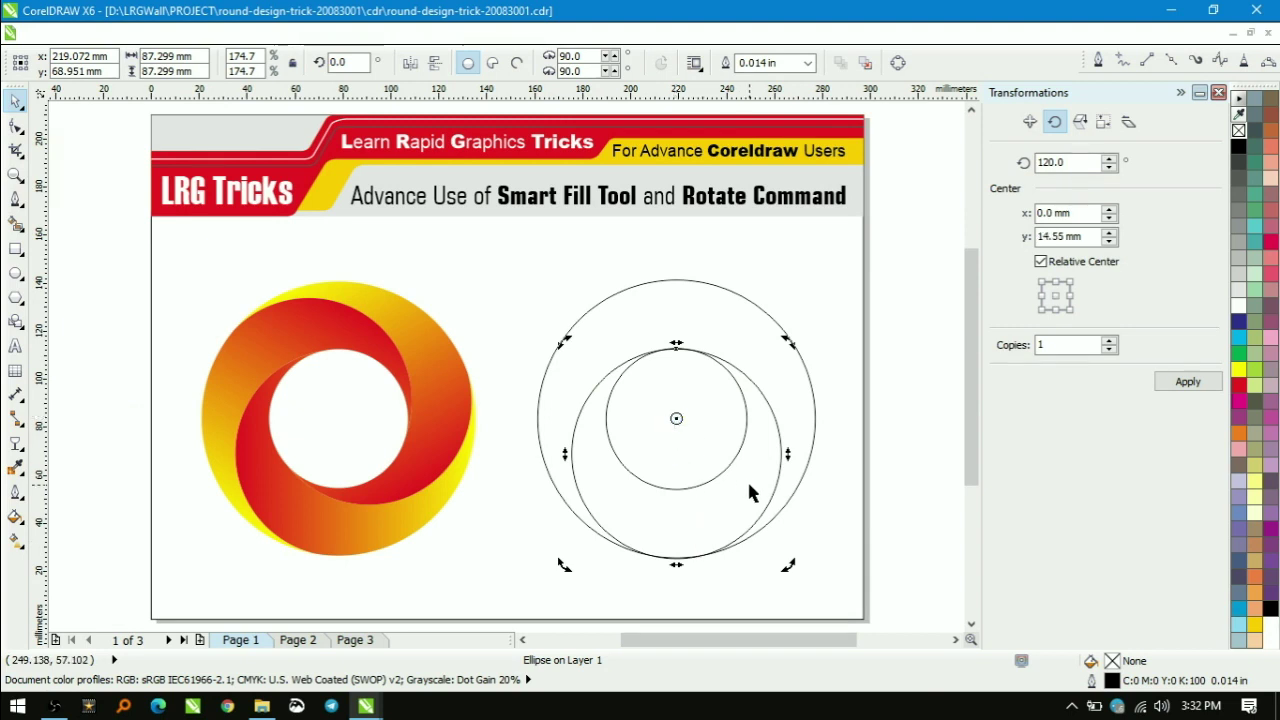
pyautogui.moveTo(790, 567); pyautogui.dragTo(833, 315)
pyautogui.hotkey('ctrl', 'r')
pyautogui.hotkey('ctrl', 'r')
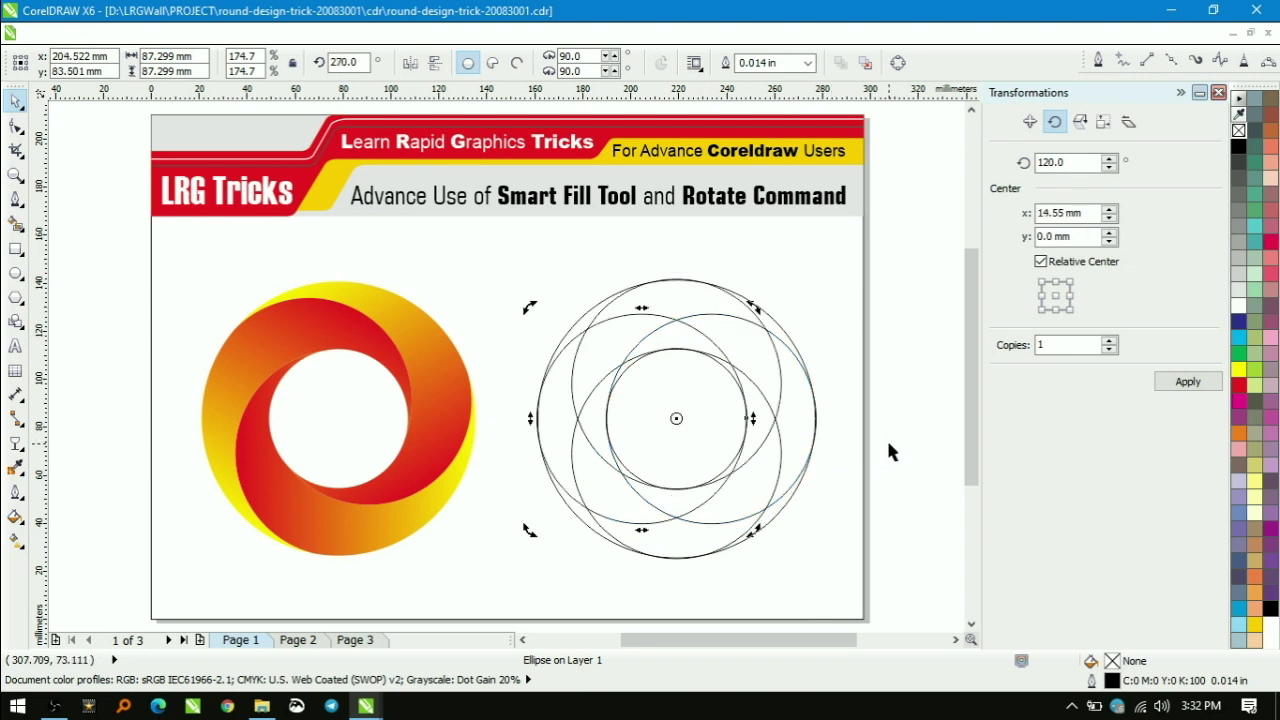
pyautogui.click(855, 452)
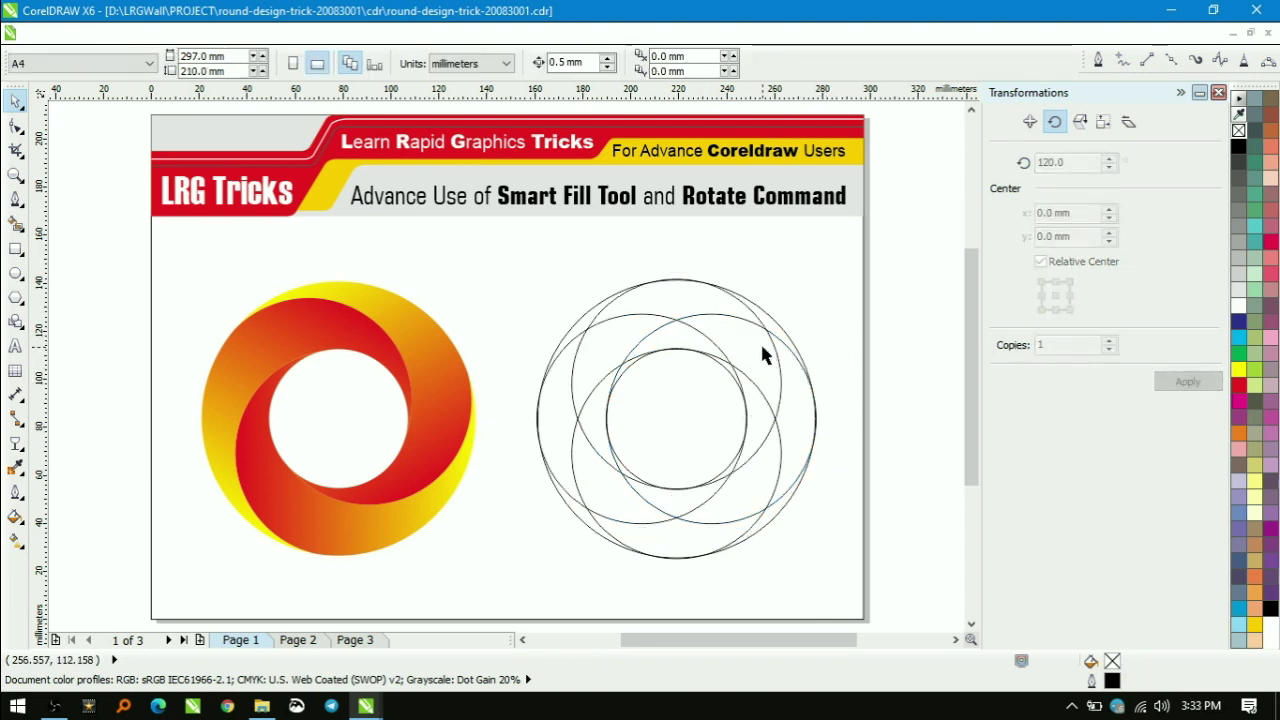
# - Smart Fill the five adjoining regions with red to form a crescent from the inner circle's top around to the outer circle's right side
pyautogui.press('F2')
pyautogui.moveTo(494, 271); pyautogui.dragTo(826, 570)
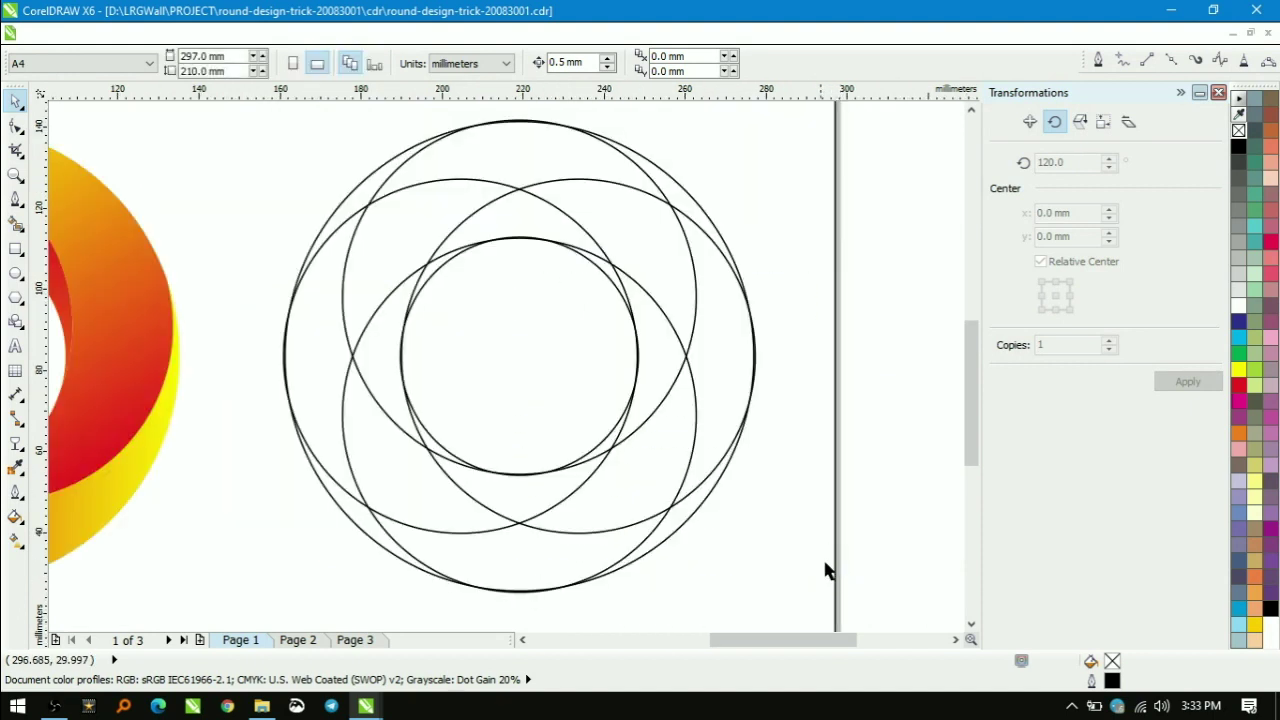
pyautogui.click(16, 224)
pyautogui.click(395, 322)
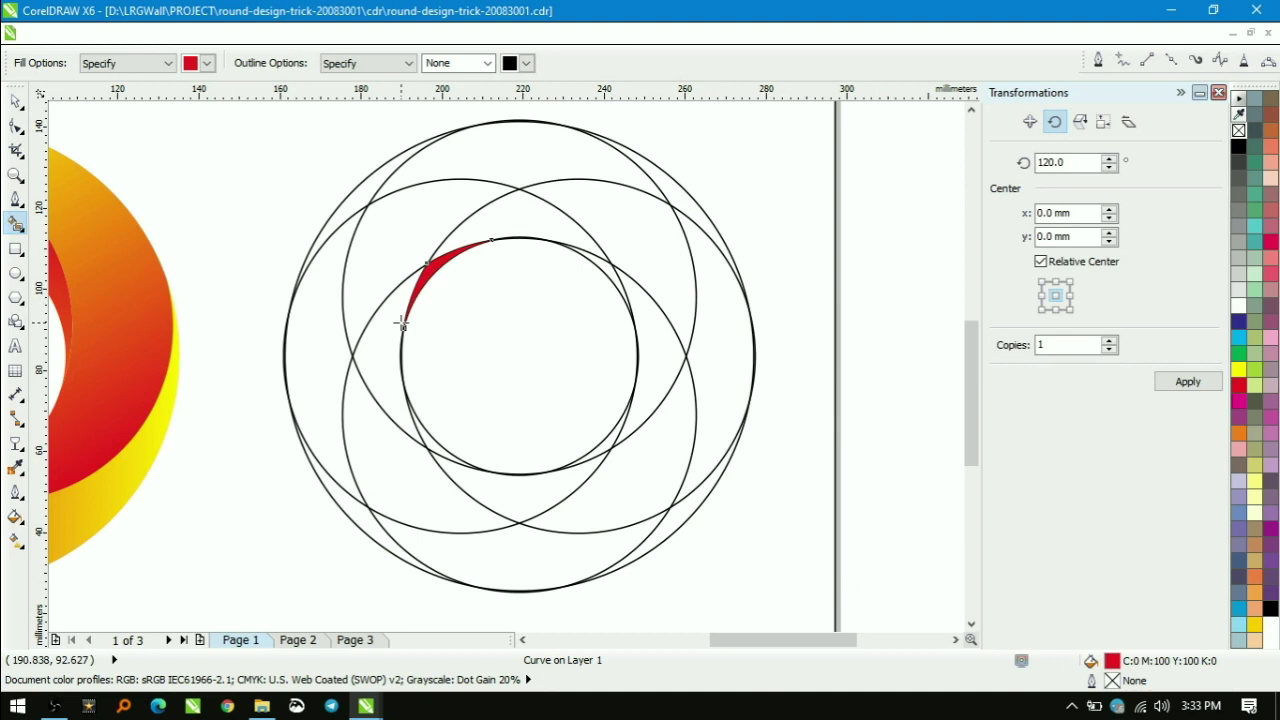
pyautogui.click(384, 448)
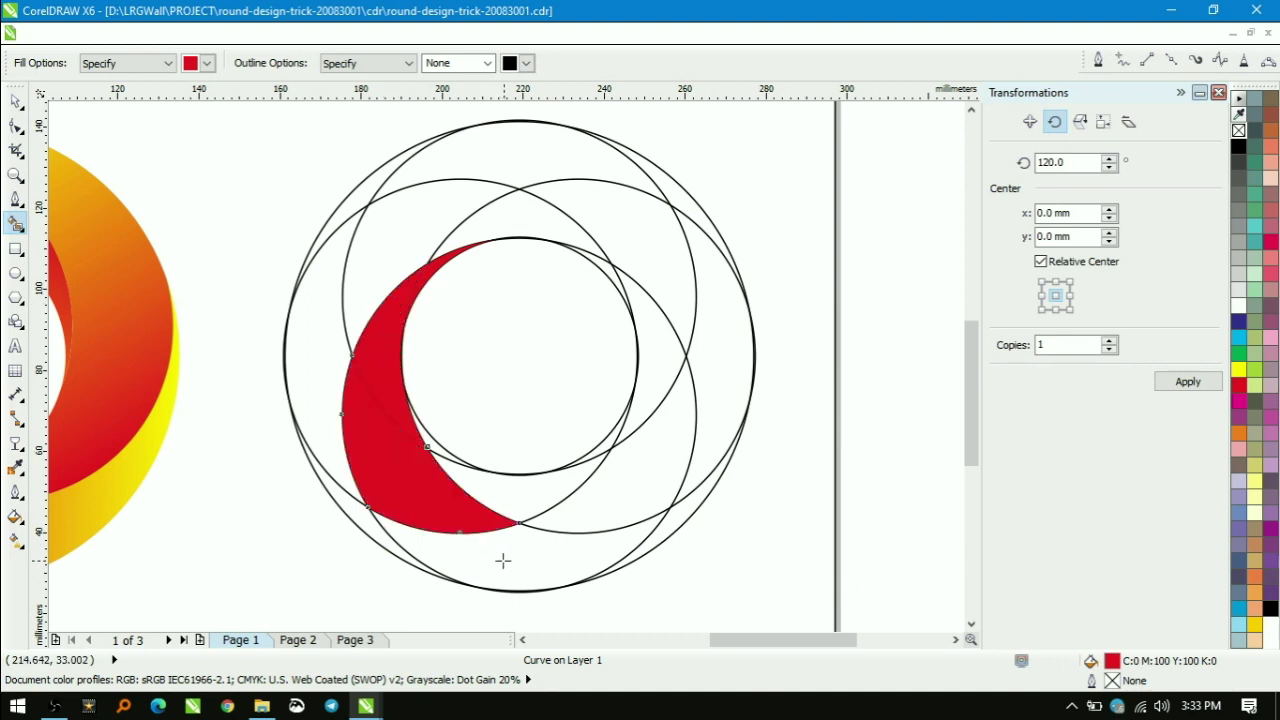
pyautogui.click(501, 561)
pyautogui.click(680, 520)
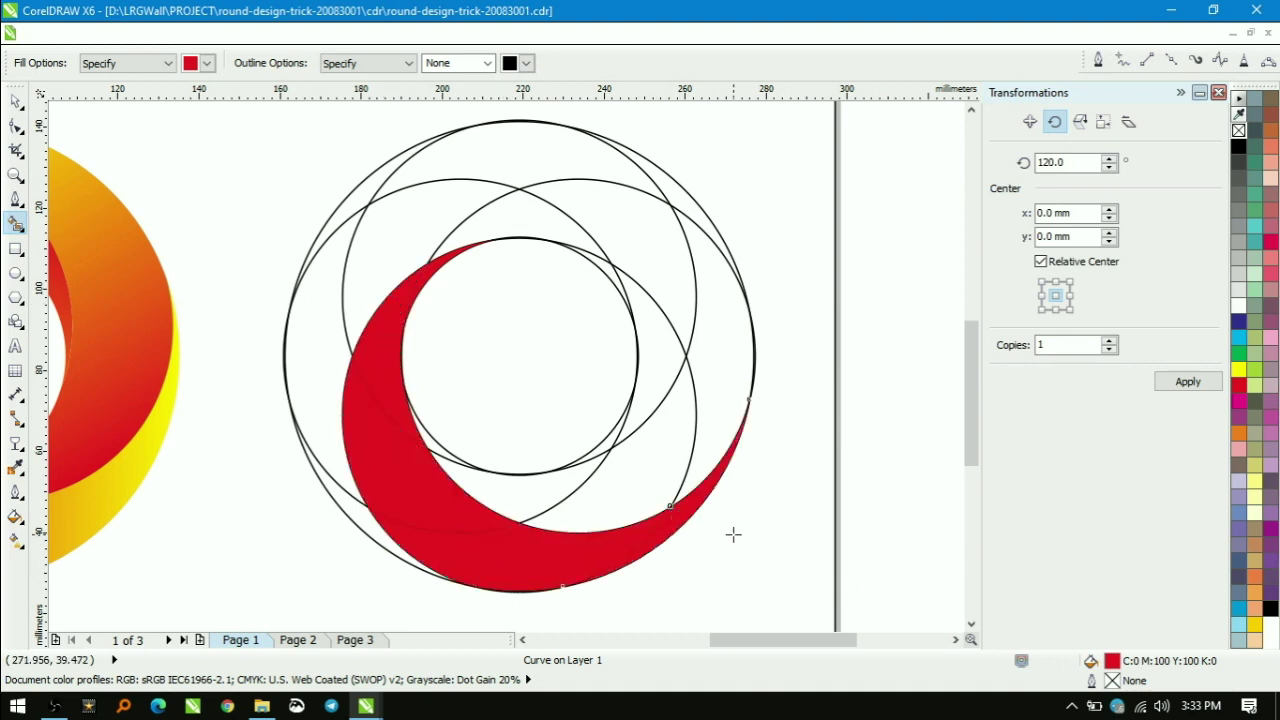
# - Select the five red regions of the crescent and weld them into one shape
pyautogui.press('space')
pyautogui.keyDown('shift'); pyautogui.click(521, 566); pyautogui.keyUp('shift')
pyautogui.keyDown('shift'); pyautogui.click(410, 485); pyautogui.keyUp('shift')
pyautogui.keyDown('shift'); pyautogui.click(380, 345); pyautogui.keyUp('shift')
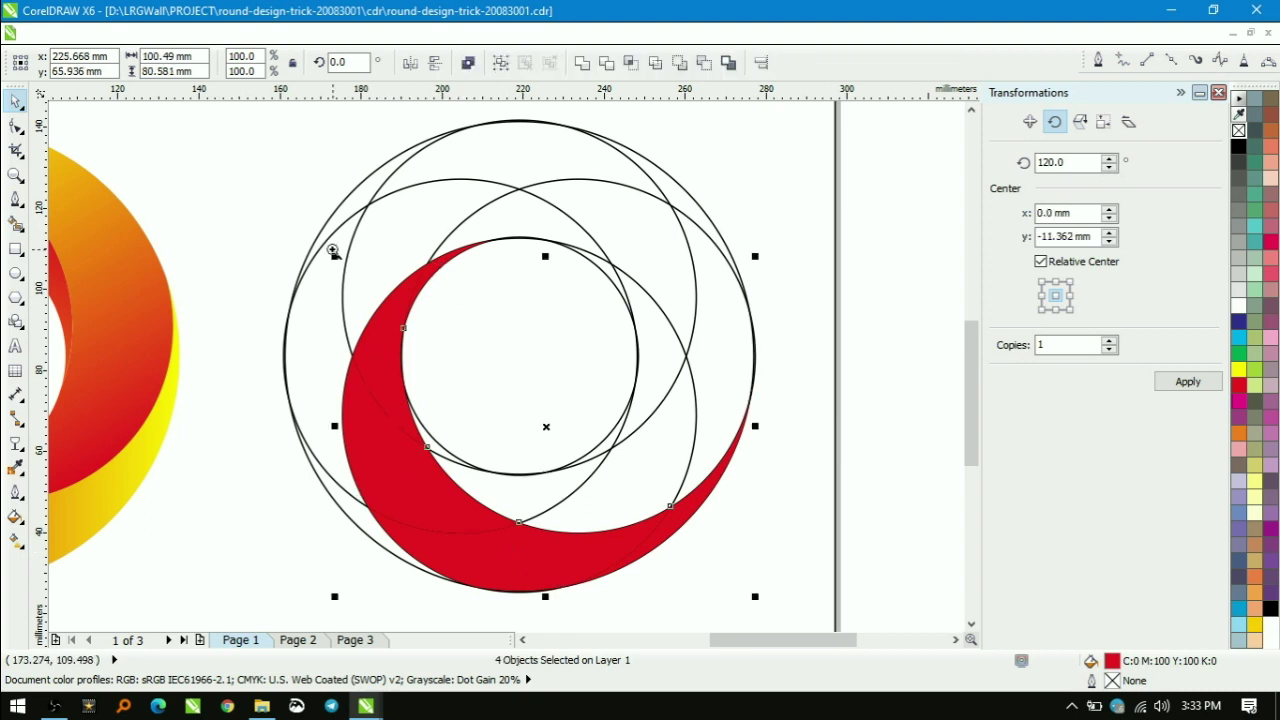
pyautogui.scroll(4, 516, 320)
pyautogui.keyDown('shift'); pyautogui.click(483, 230); pyautogui.keyUp('shift')
pyautogui.hotkey('shift', 'F4')
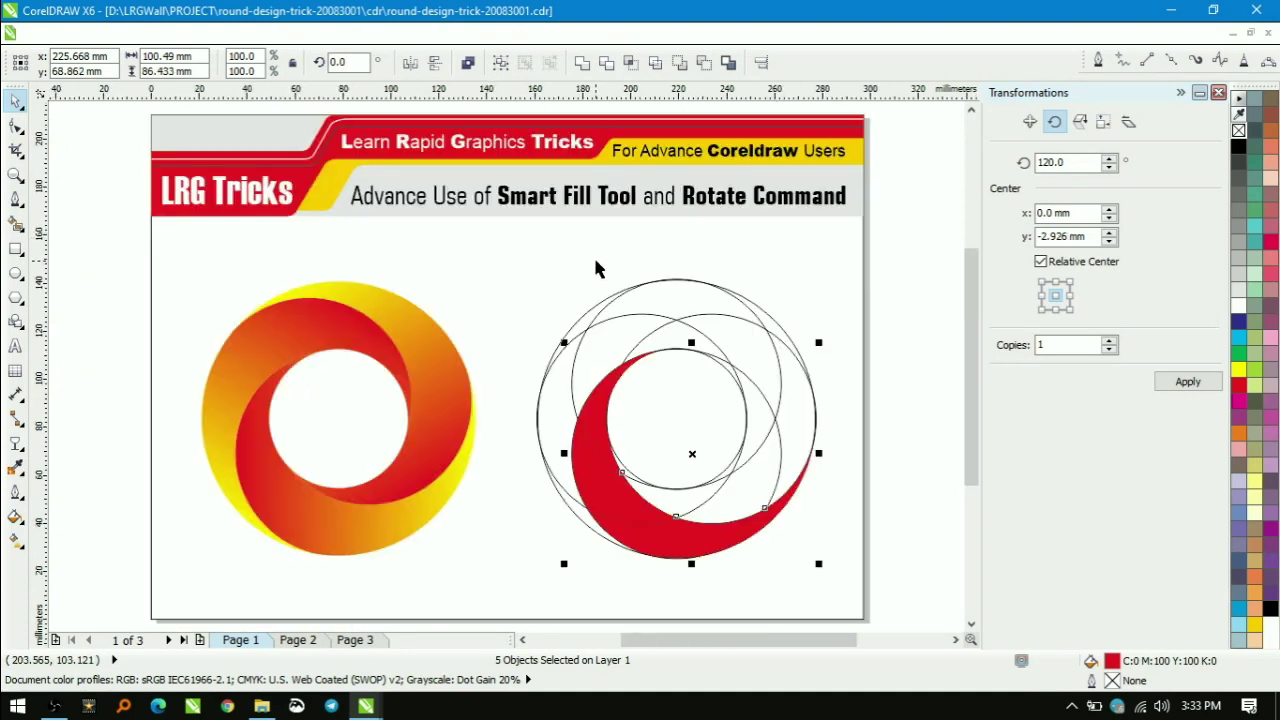
pyautogui.hotkey('alt', 'a')
pyautogui.moveTo(457, 340)
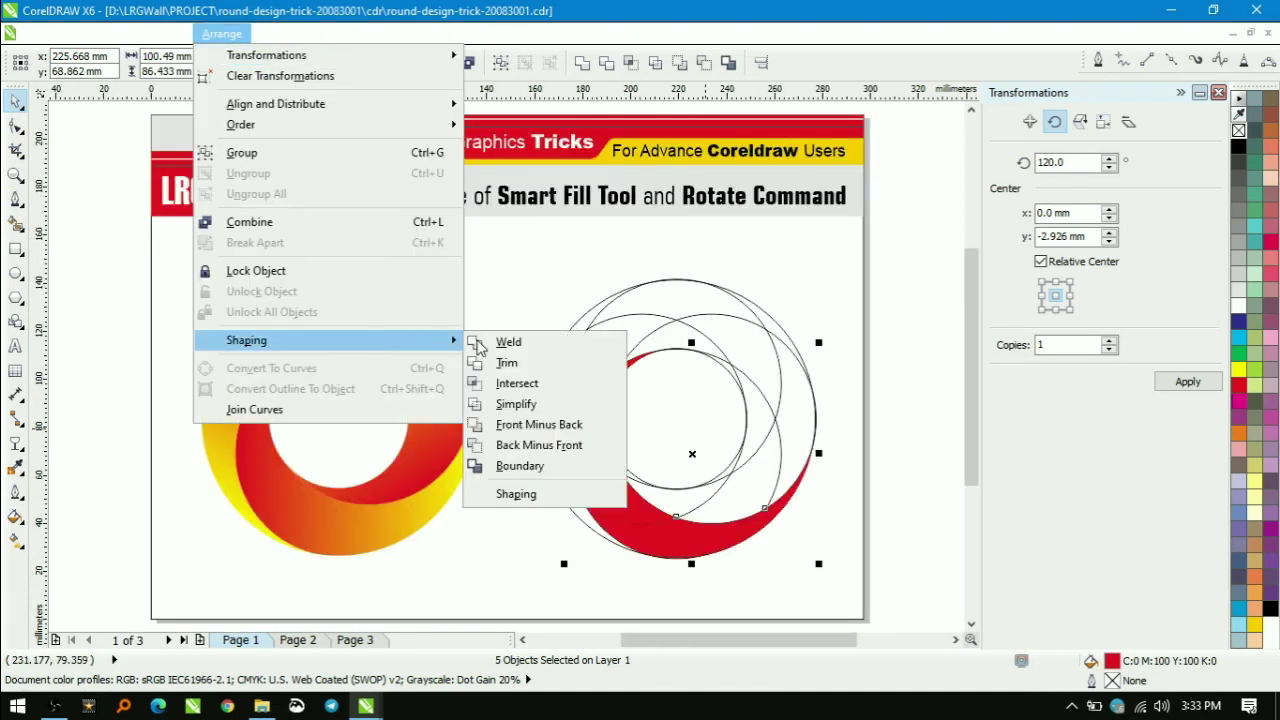
pyautogui.click(508, 339)
pyautogui.click(746, 443)
# - Move the welded red crescent's rotation centre to the common centre of the new circles
pyautogui.click(617, 499)
pyautogui.click(617, 499)
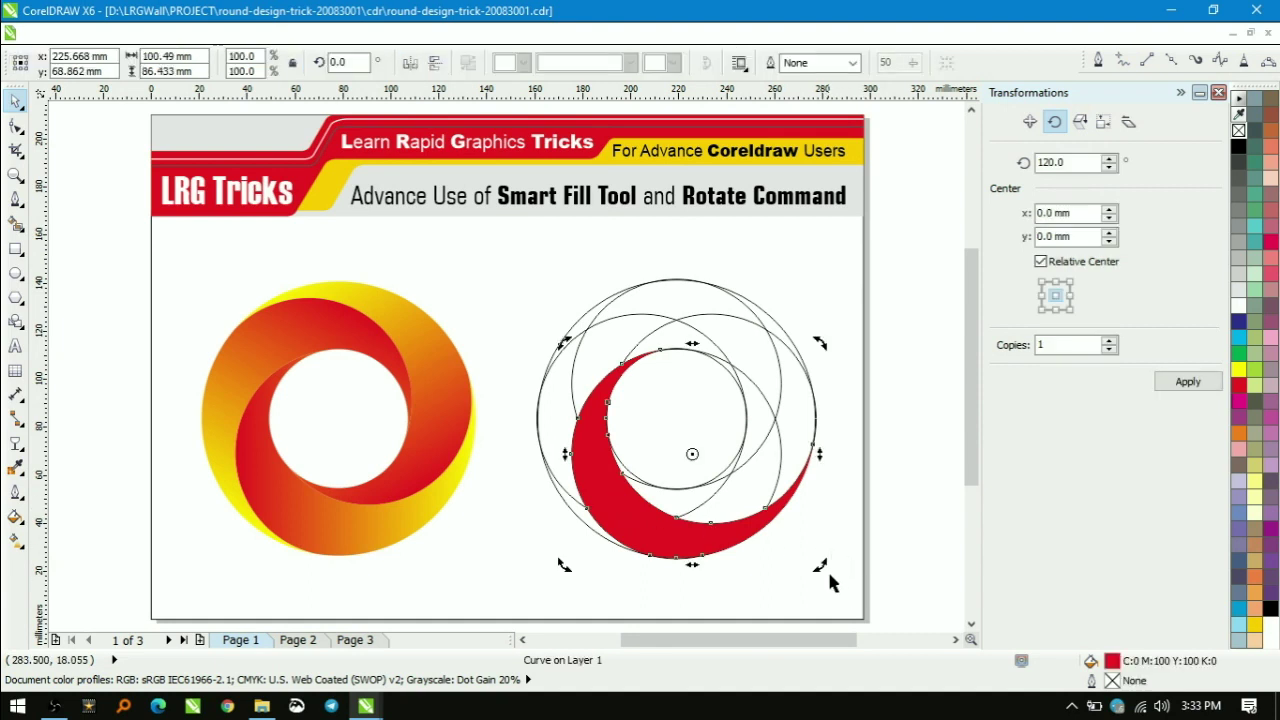
pyautogui.moveTo(822, 566); pyautogui.dragTo(829, 418)
pyautogui.hotkey('ctrl', 'z')
pyautogui.moveTo(692, 455); pyautogui.dragTo(676, 418)
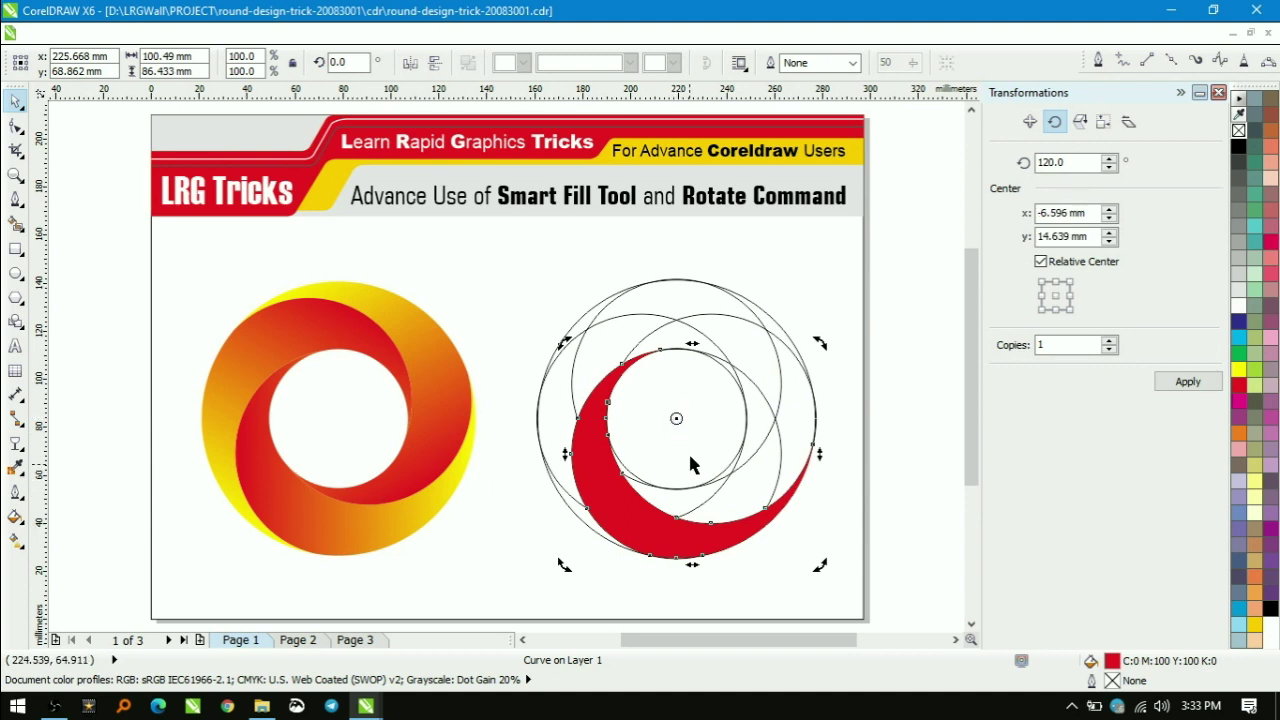
# - Apply a linear two-colour fountain fill from red to yellow to the welded crescent
pyautogui.press('F11')
pyautogui.click(533, 392)
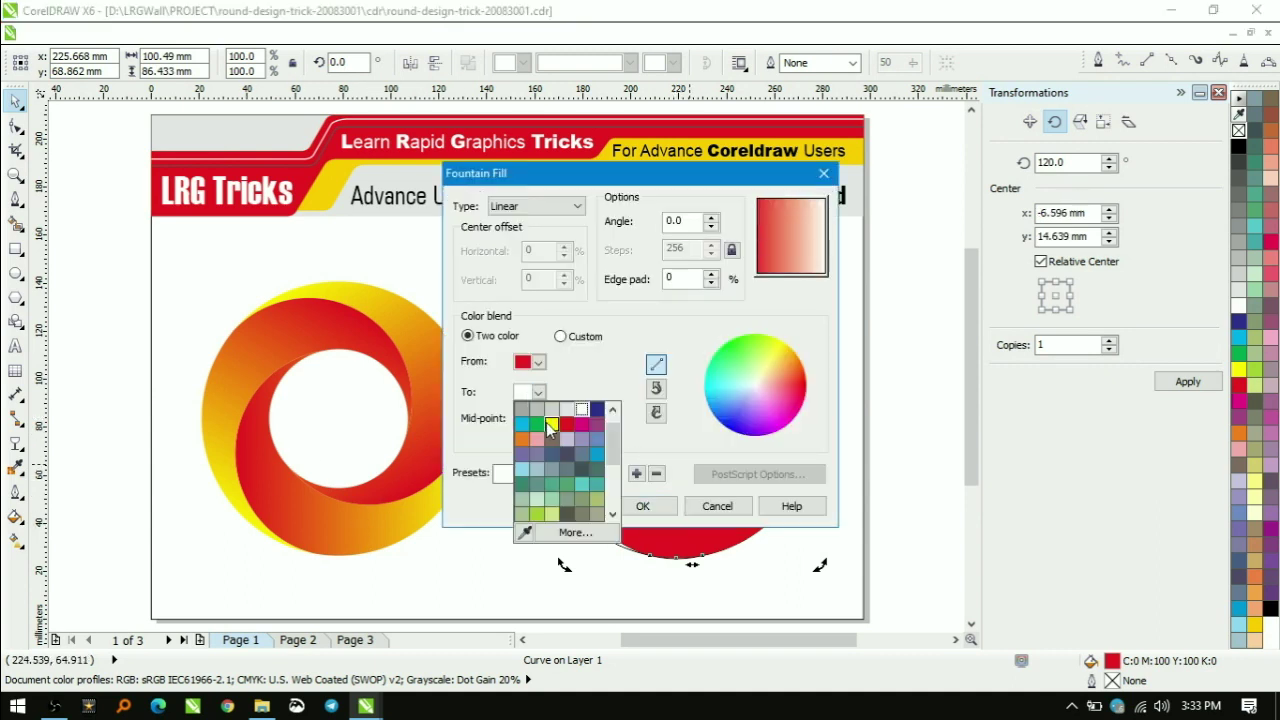
pyautogui.click(550, 423)
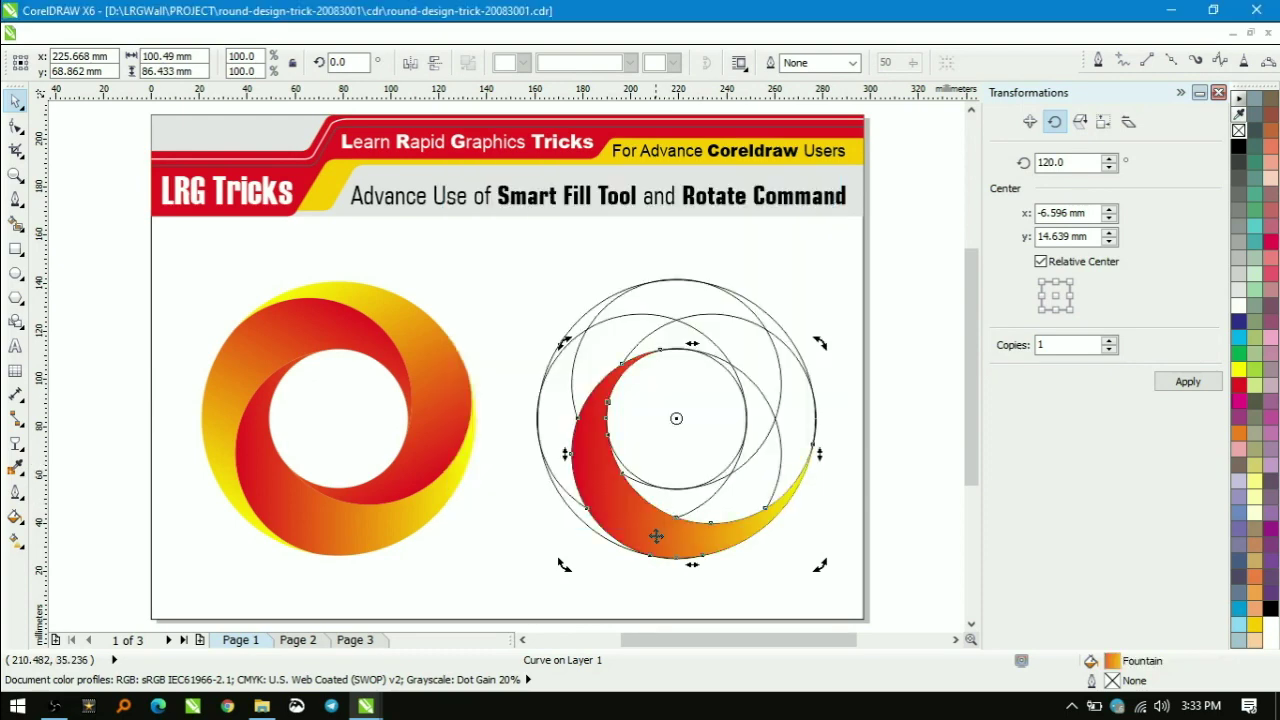
# - Create three copies of the gradient crescent around the common centre, each rotated by a further 90°
pyautogui.moveTo(820, 567); pyautogui.dragTo(811, 306)
pyautogui.hotkey('ctrl', 'r')
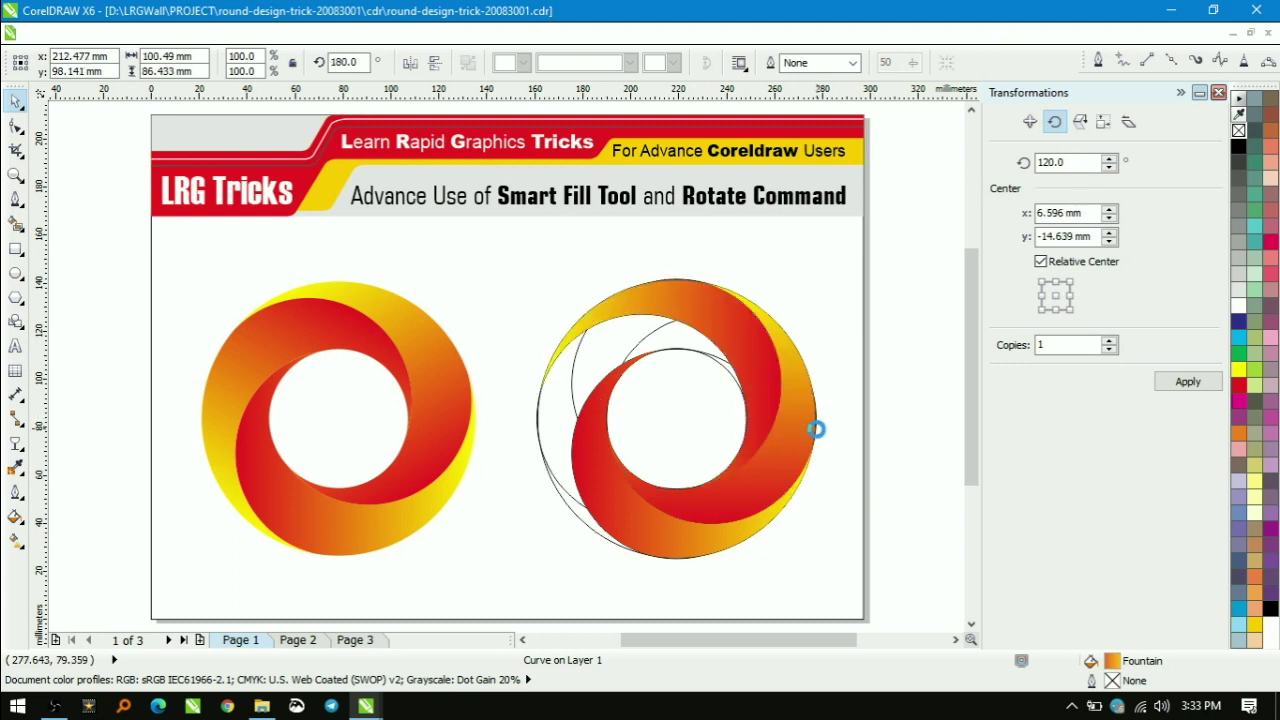
pyautogui.hotkey('ctrl', 'r')
pyautogui.click(818, 330)
# - Group all the circles and gradient crescents of the second ring and remove their outlines
pyautogui.moveTo(831, 249); pyautogui.dragTo(500, 591)
pyautogui.hotkey('ctrl', 'g')
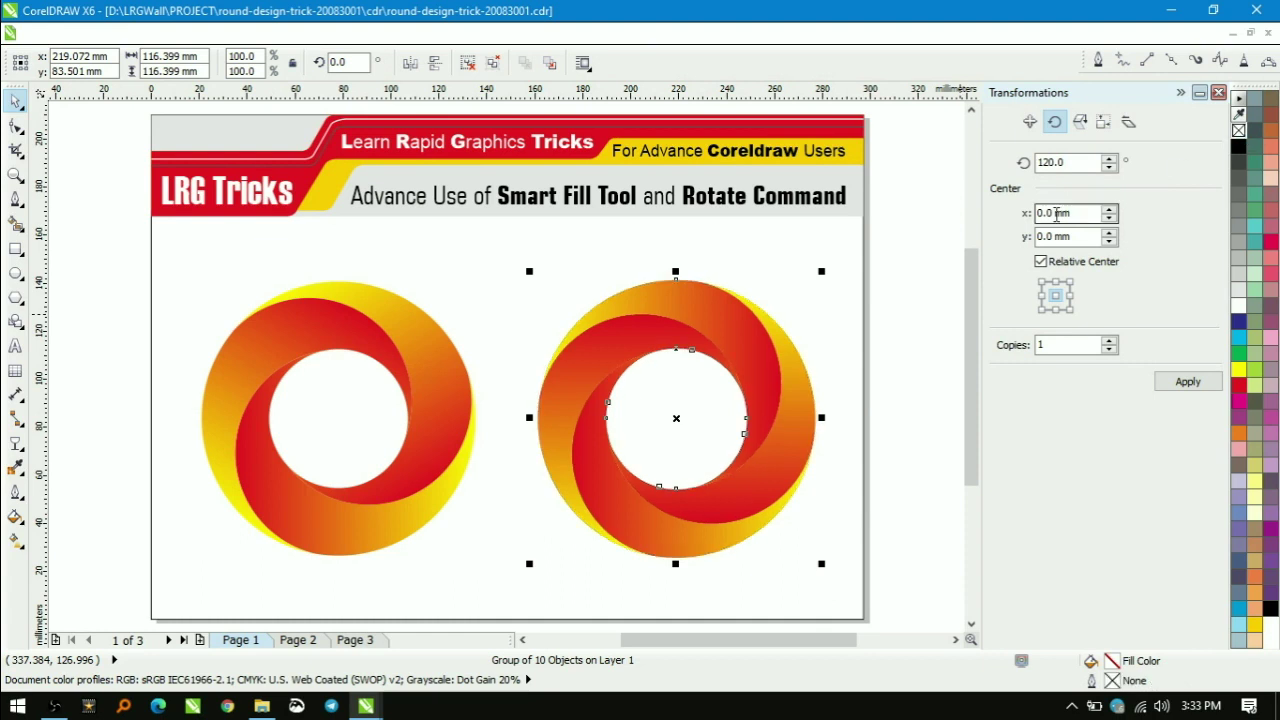
pyautogui.keyDown('shift'); pyautogui.click(435, 374); pyautogui.keyUp('shift')
pyautogui.click(458, 273)
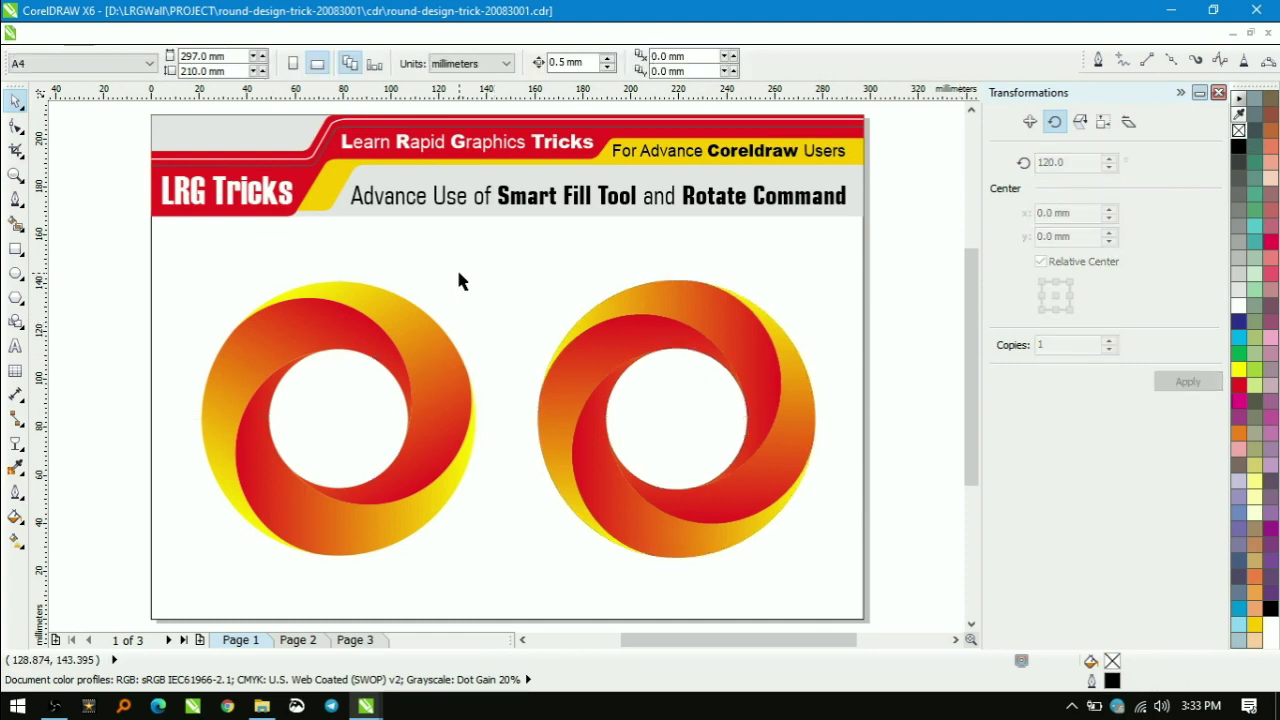